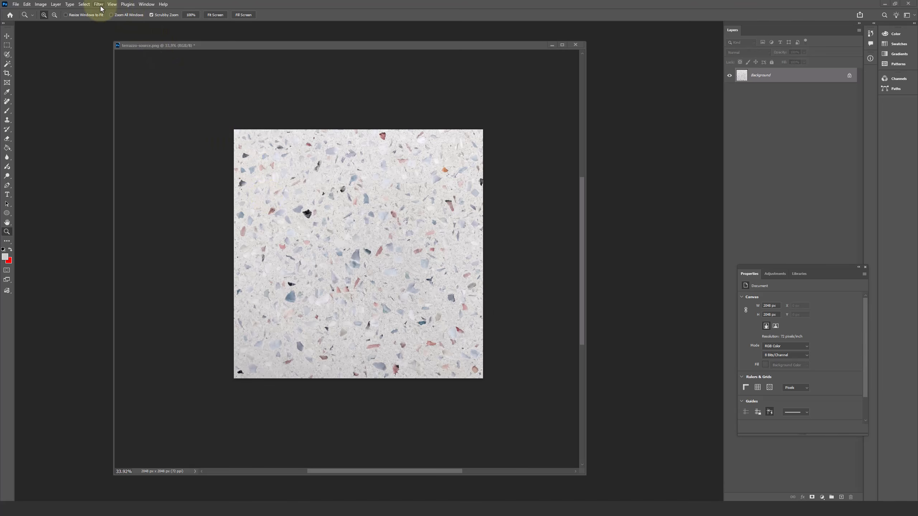
- Preview the terrazzo image as a repeating pattern to check its seams and brightness, and turn the preview off again
click(111, 4)
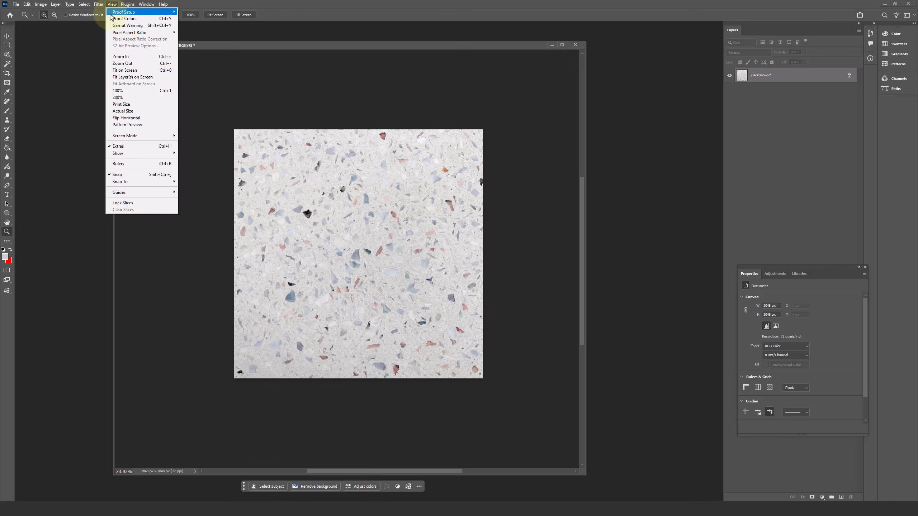
click(161, 125)
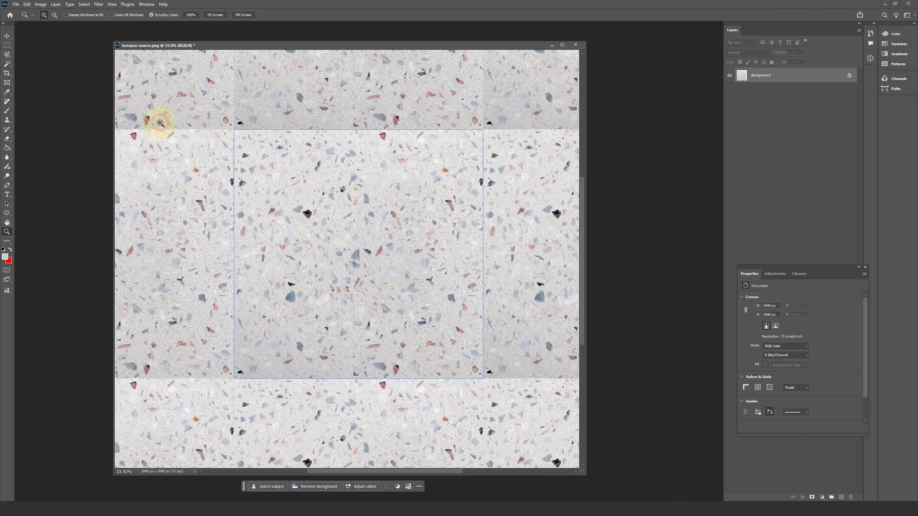
mouse_move(401, 207)
mouse_down()
mouse_move(350, 207)
mouse_move(388, 213)
mouse_up()
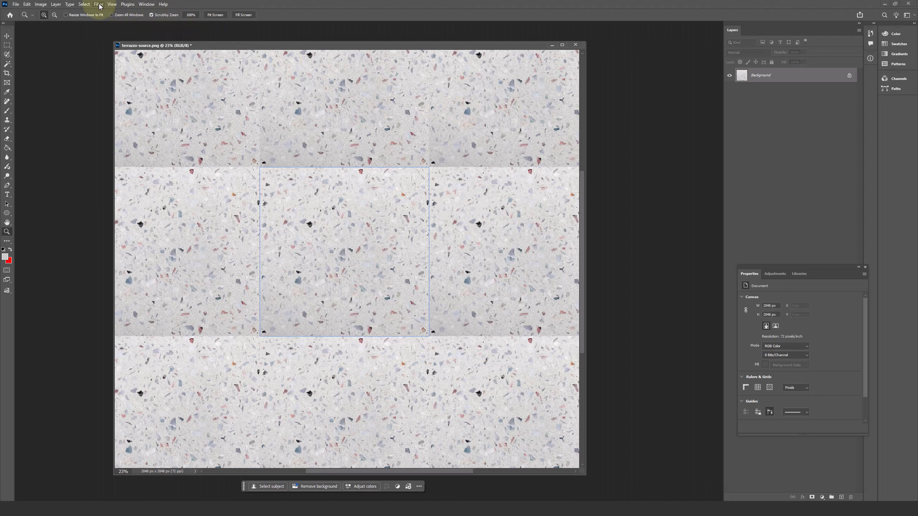
click(112, 4)
click(152, 124)
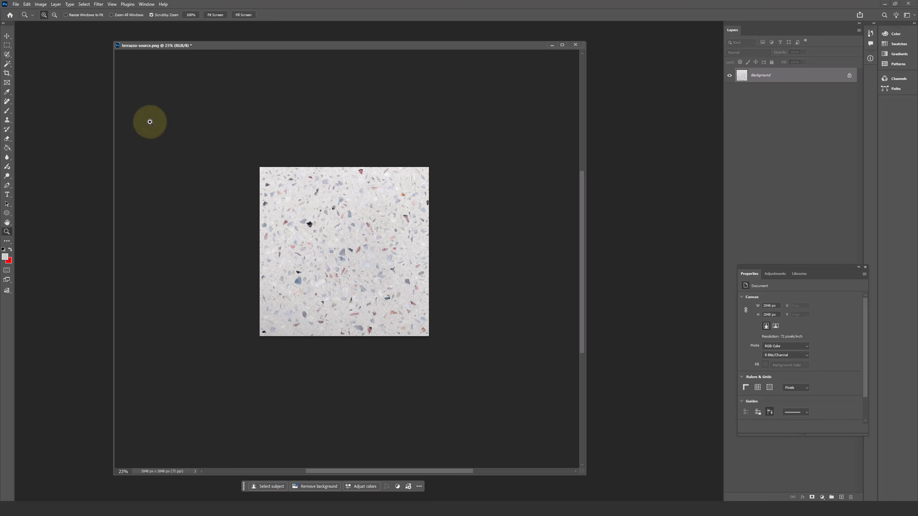
- Apply a High Pass filter to the terrazzo image with a large radius to even out its uneven brightness
click(98, 4)
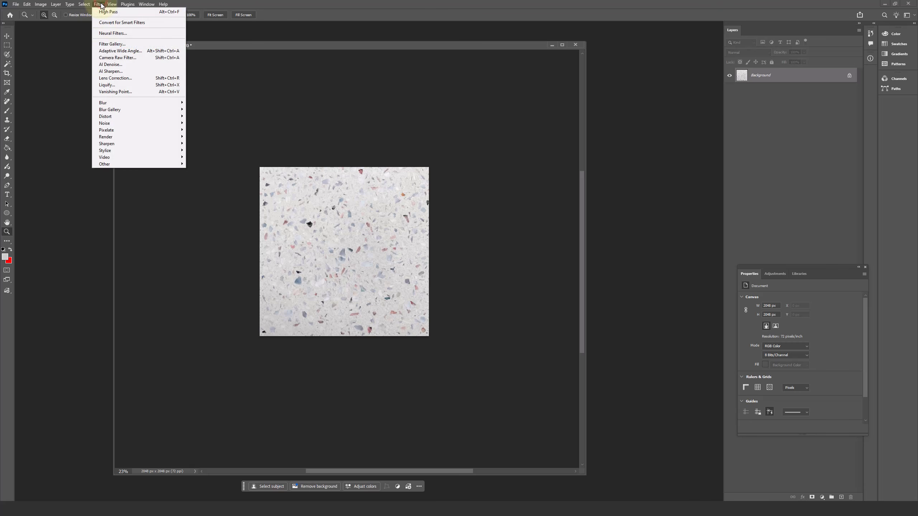
mouse_move(138, 164)
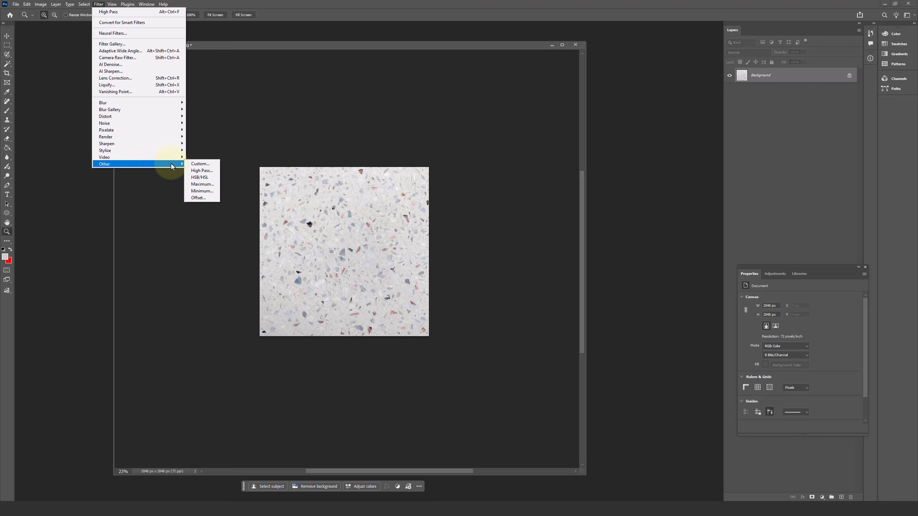
click(214, 170)
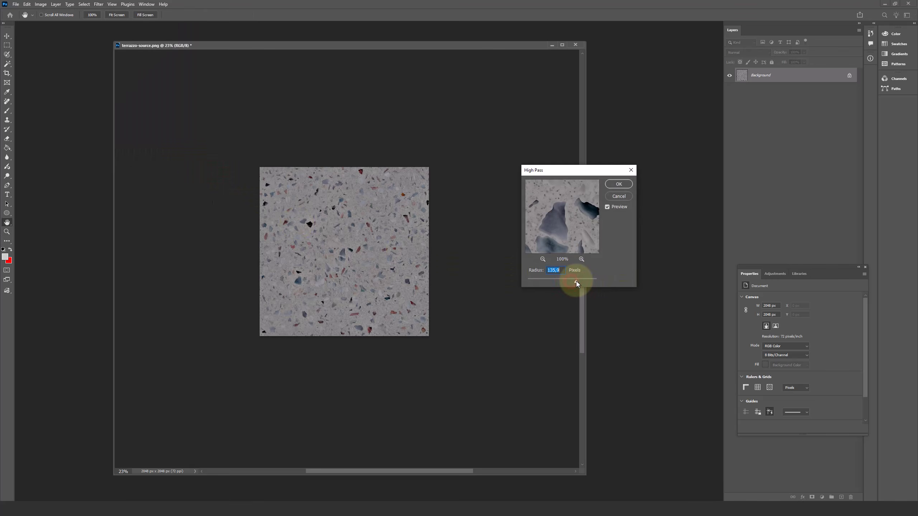
mouse_move(575, 281)
mouse_down()
mouse_move(590, 281)
mouse_move(570, 281)
mouse_up()
click(618, 184)
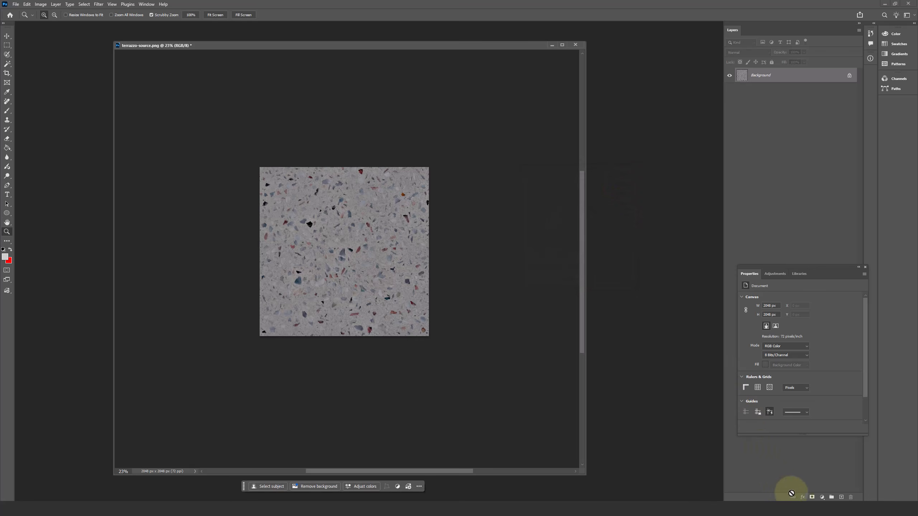
- Add an Exposure adjustment layer above the terrazzo image with exposure +1 and set its blend mode to Screen
click(823, 498)
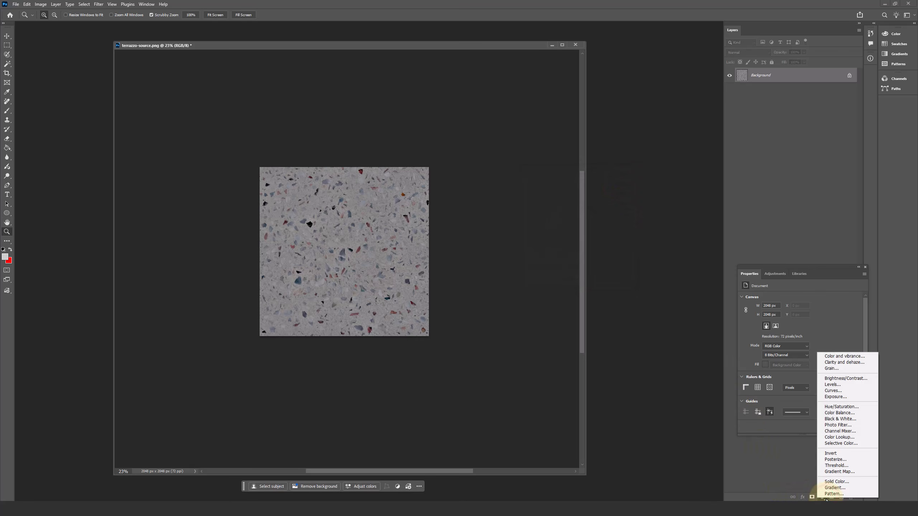
click(836, 397)
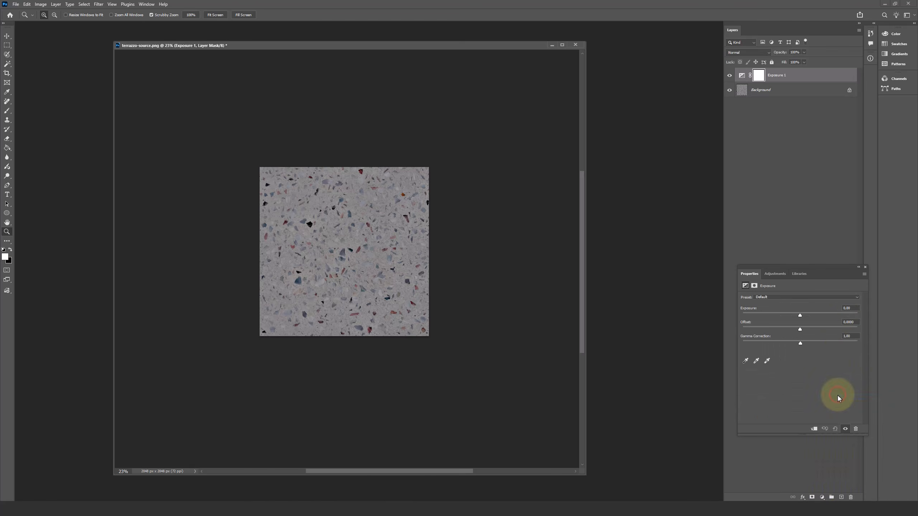
click(847, 308)
text(+1)
key(Tab)
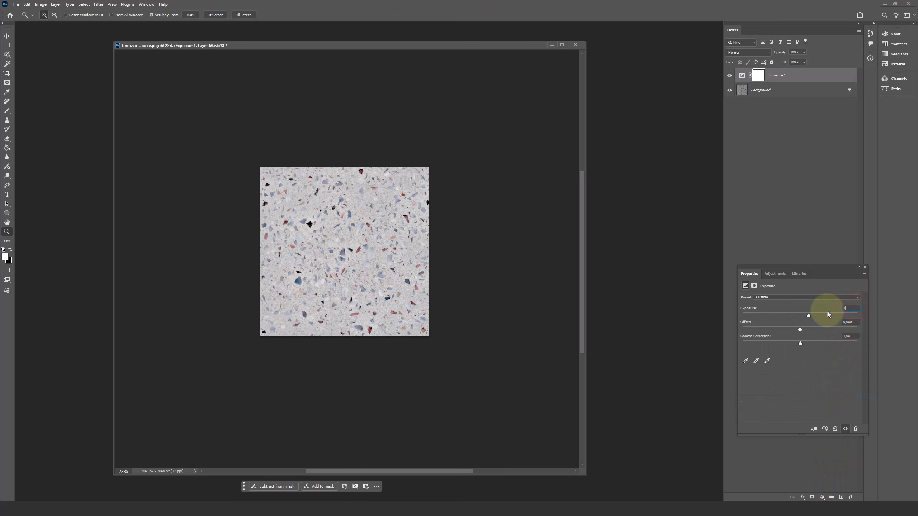
click(749, 53)
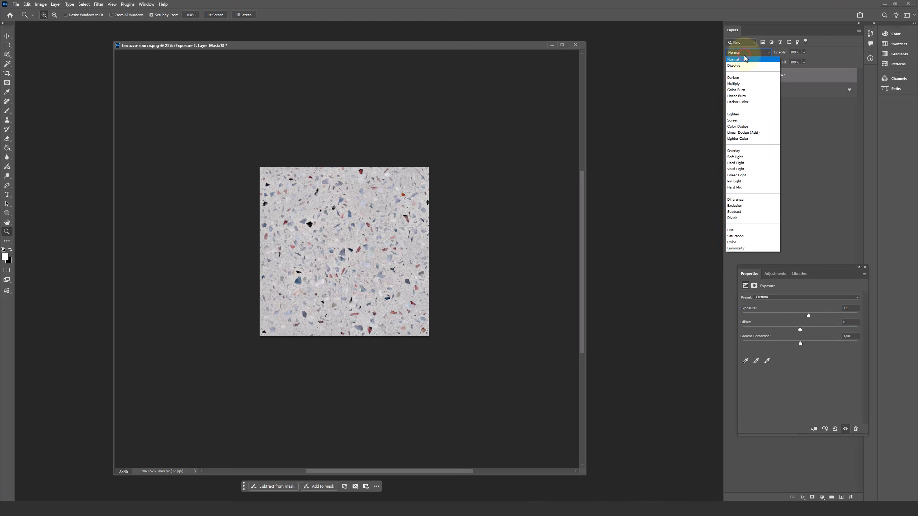
click(748, 120)
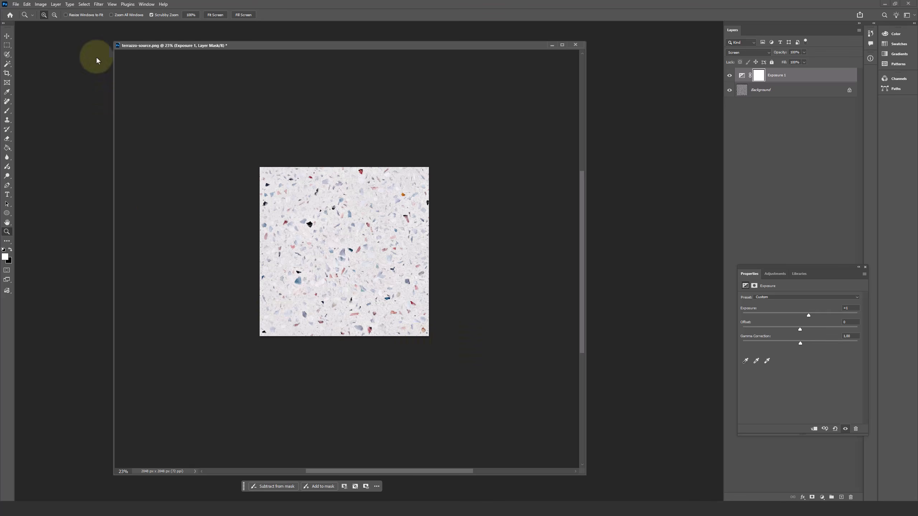
- Turn on the pattern preview to inspect how the corrected terrazzo texture repeats across its tile edges
click(111, 4)
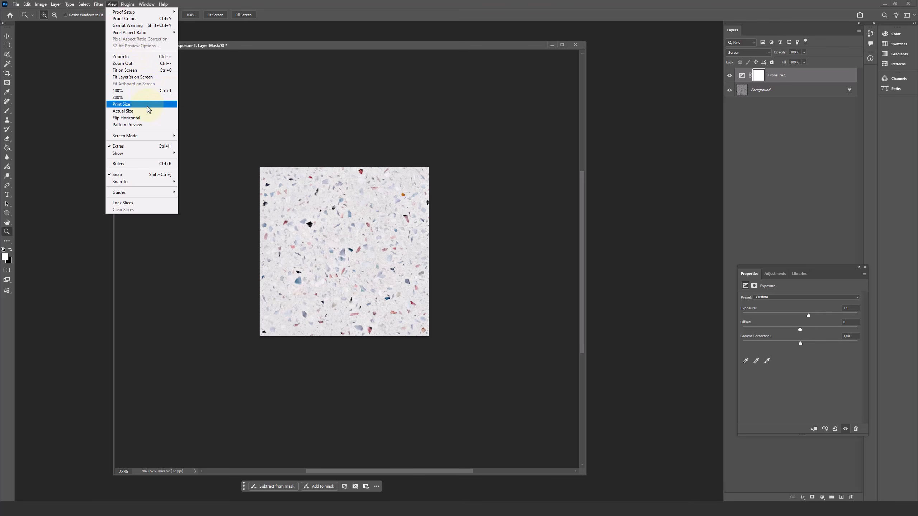
click(150, 125)
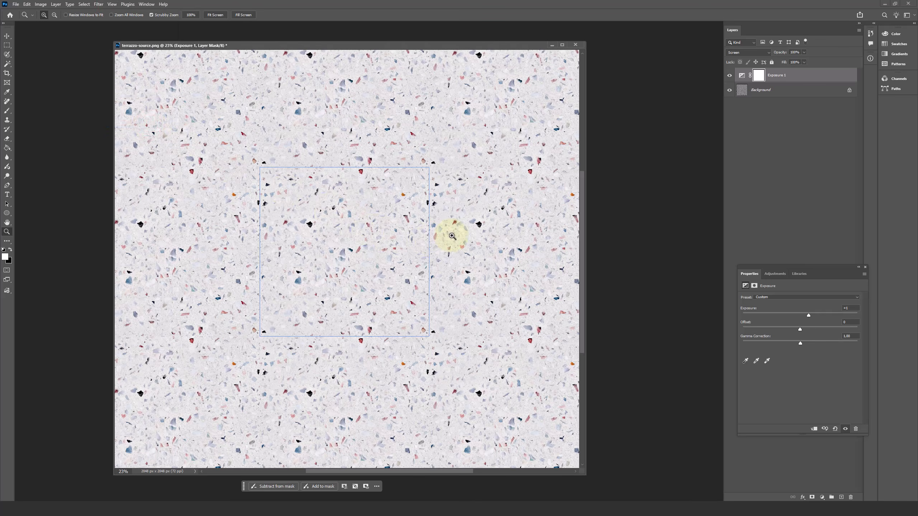
drag(452, 235, 506, 267)
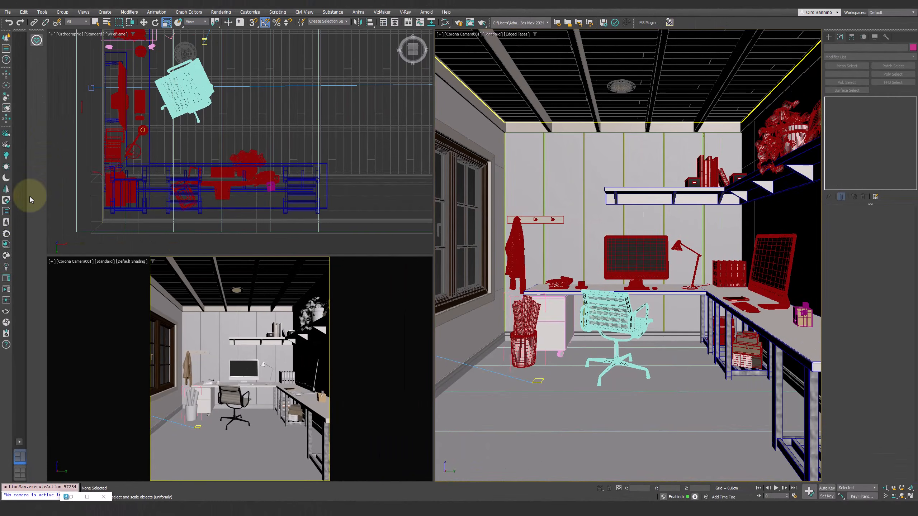
- Switch to 3ds Max and open the AI Material Generator in Chaos Cosmos
click(6, 256)
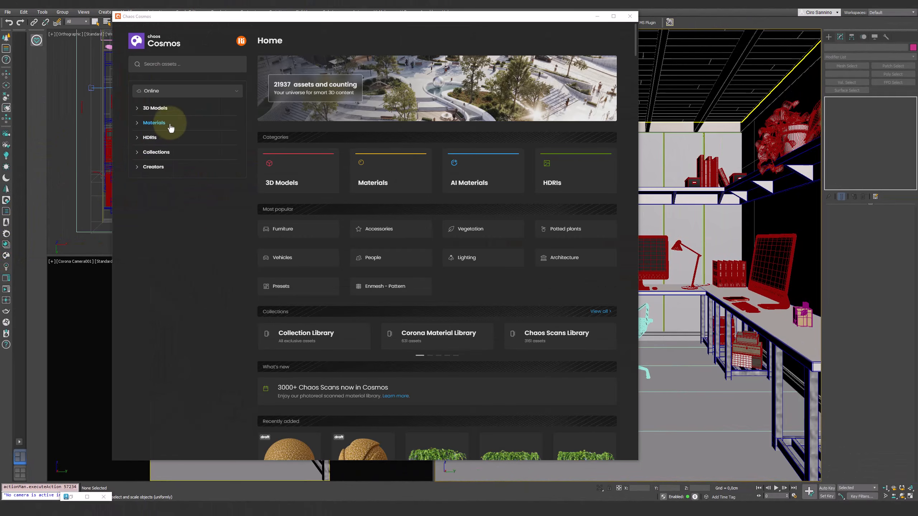
click(162, 124)
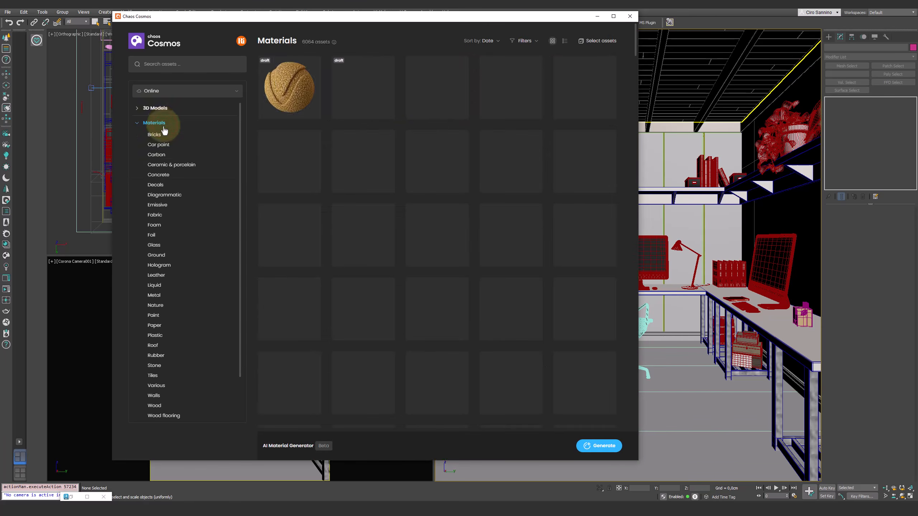
click(600, 446)
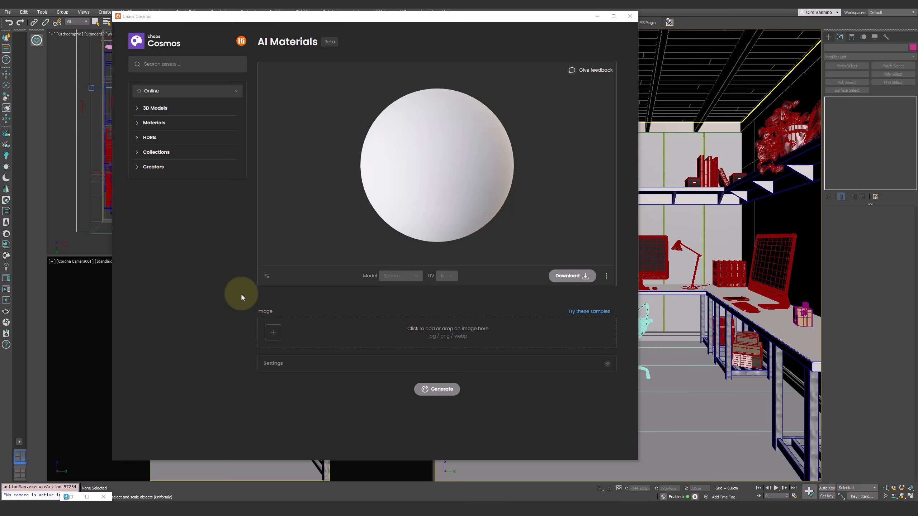
- Load terrazzo-pattern.png as the source image and apply its nearly full-frame repeating pattern selection
click(276, 334)
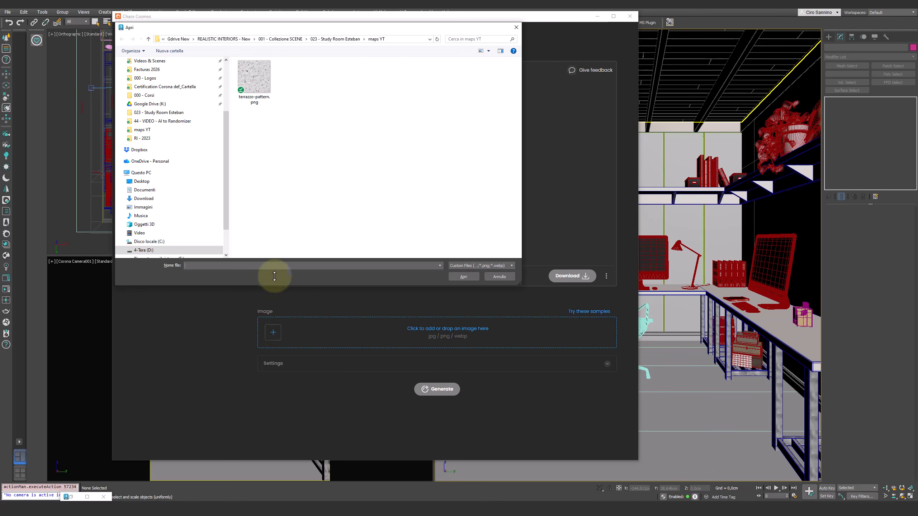
click(251, 71)
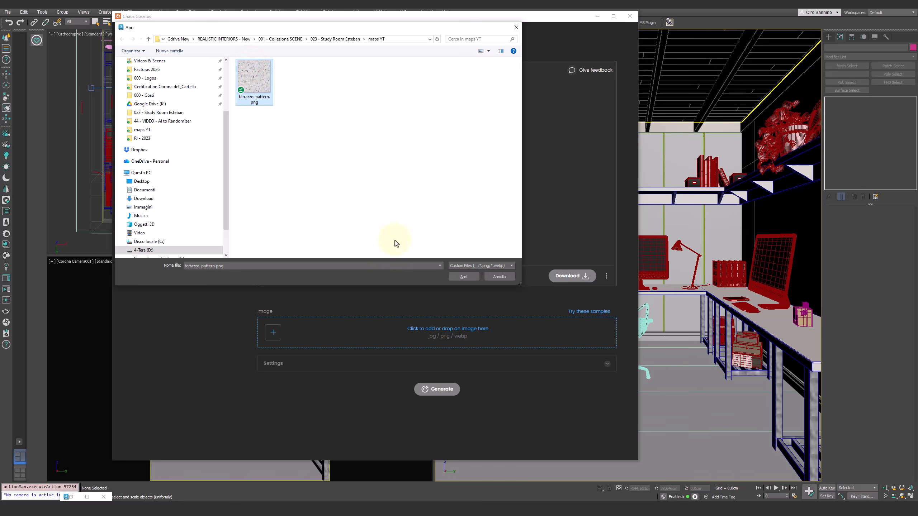
click(466, 277)
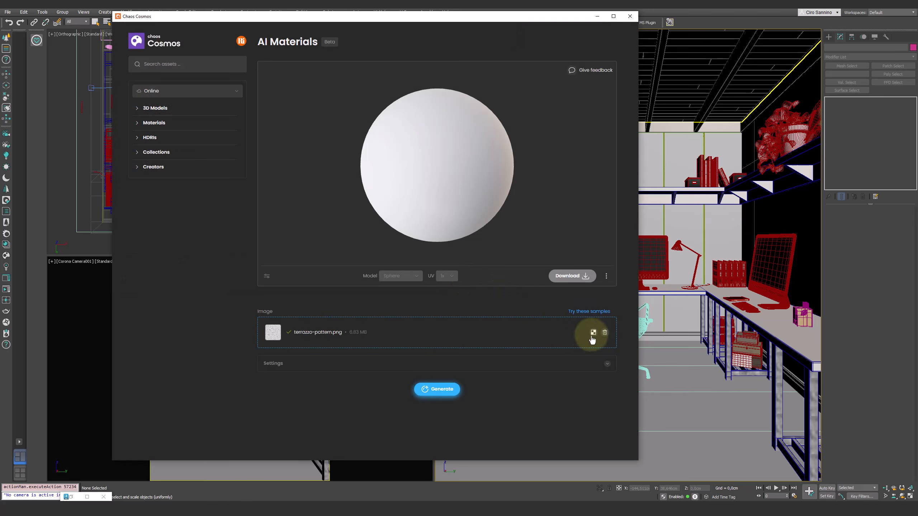
click(593, 333)
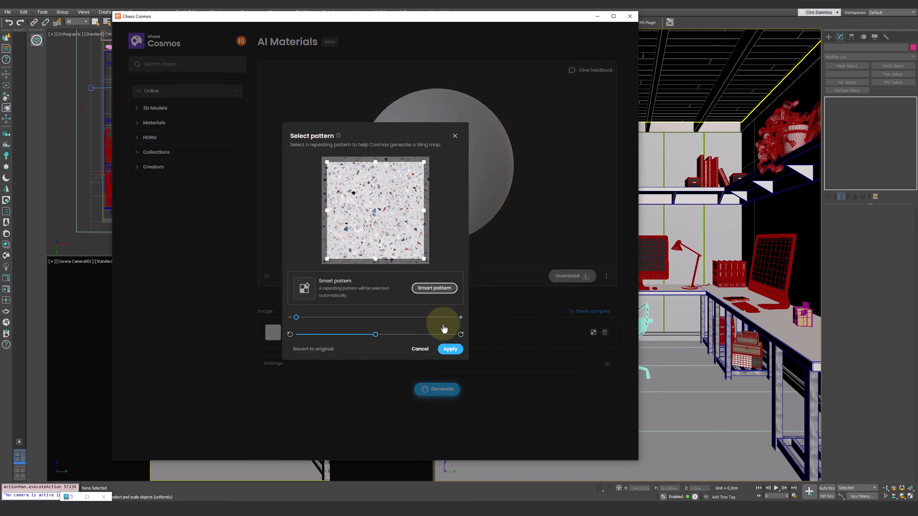
click(450, 349)
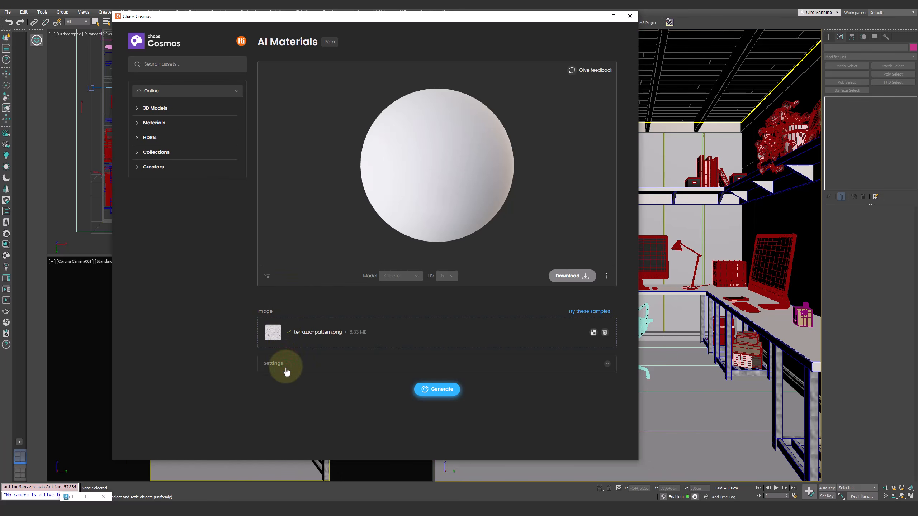
- Set the output resolution to 2K and generate the AI material from the terrazzo image
click(286, 366)
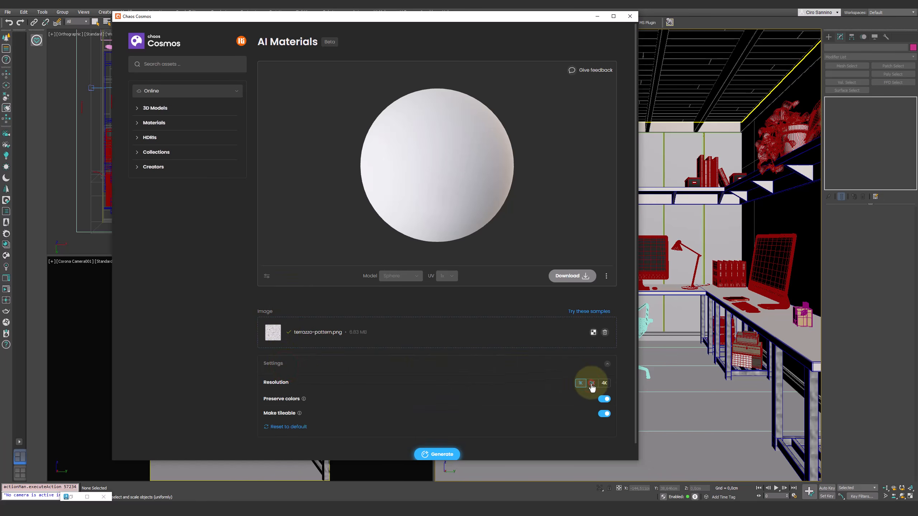
click(592, 383)
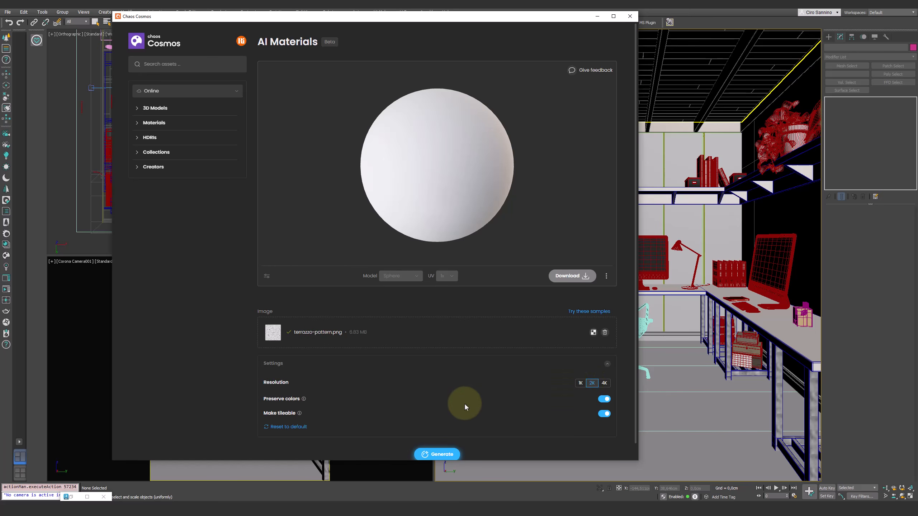
click(441, 456)
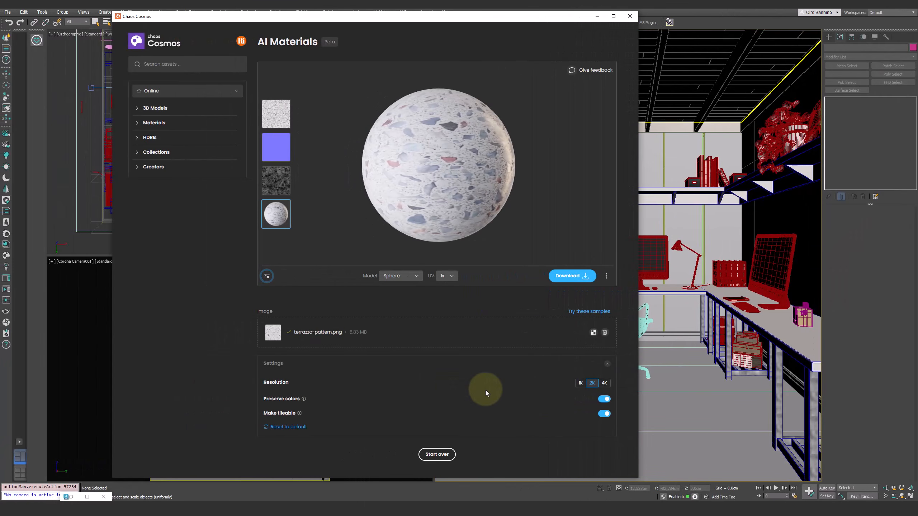
- Preview the generated terrazzo material on a cylinder with the UV tiling set to 3x
click(452, 277)
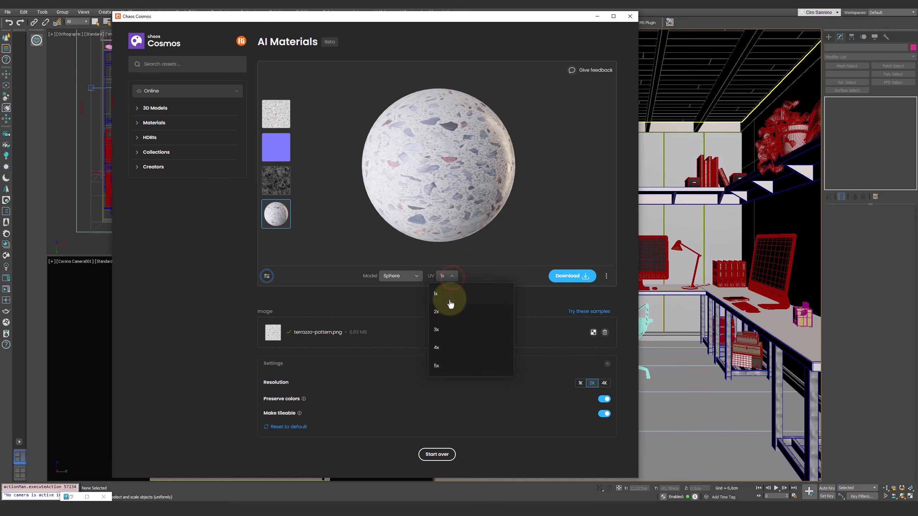
click(449, 330)
click(408, 277)
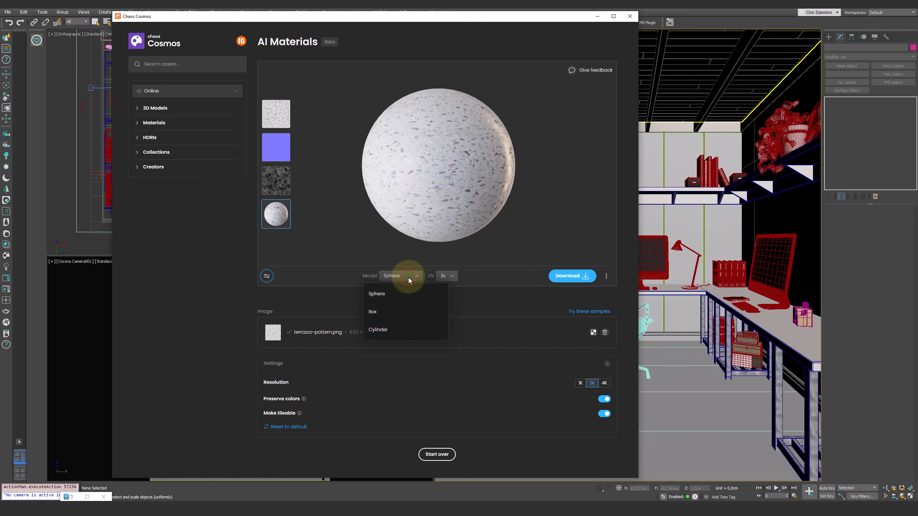
click(405, 332)
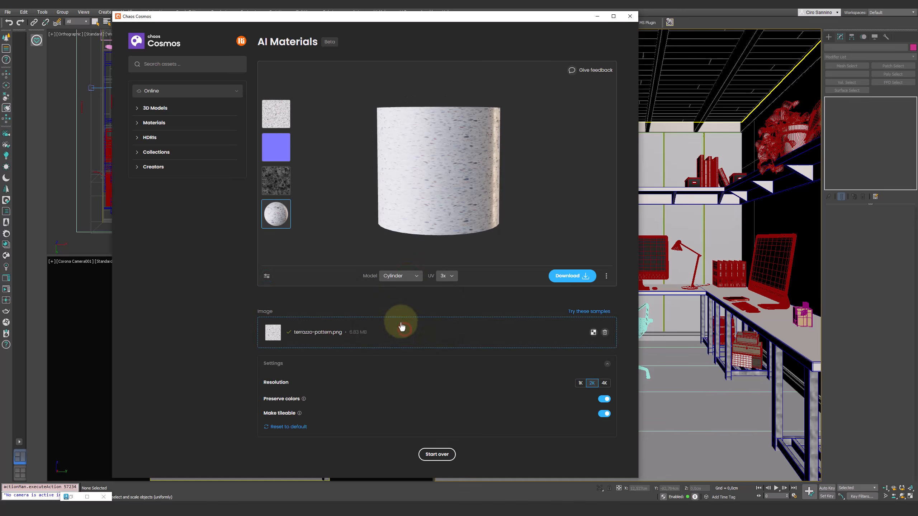
- Set the terrazzo material's roughness to 1.3 and download the material under the name Floor AI
click(267, 277)
mouse_move(314, 357)
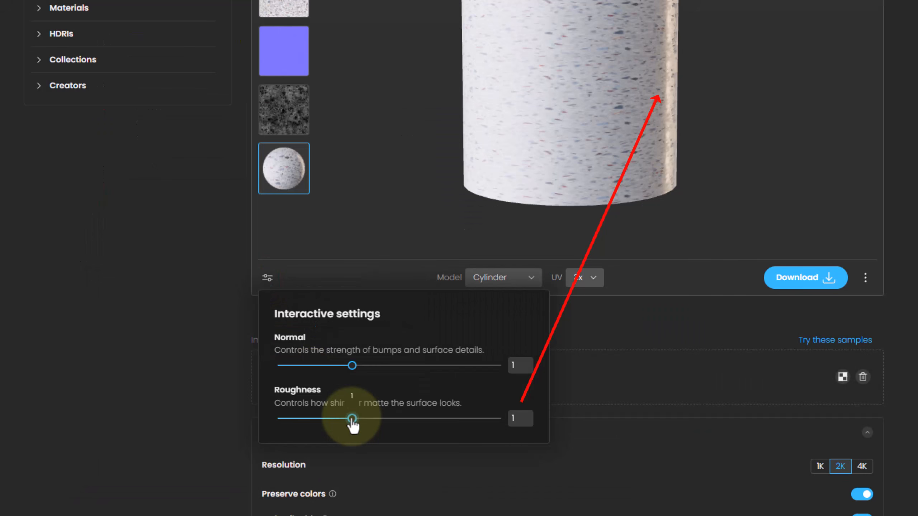
drag(352, 426, 374, 427)
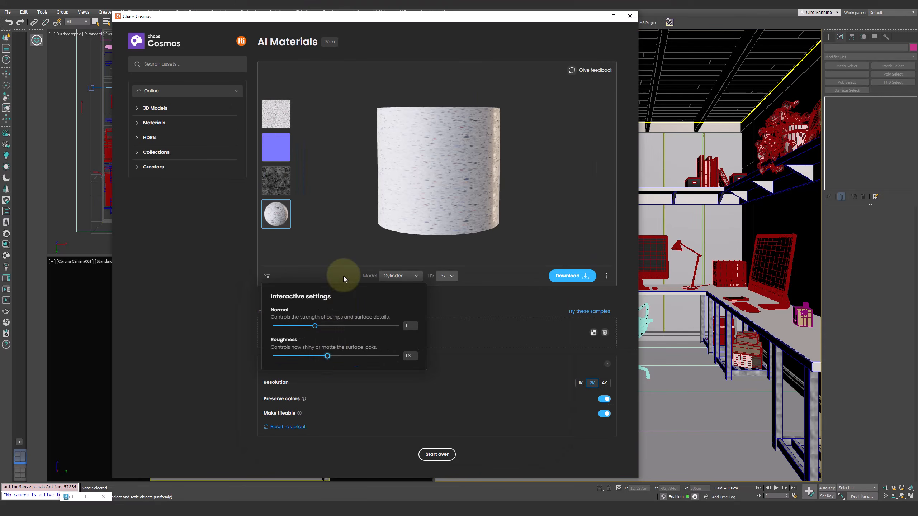
click(342, 251)
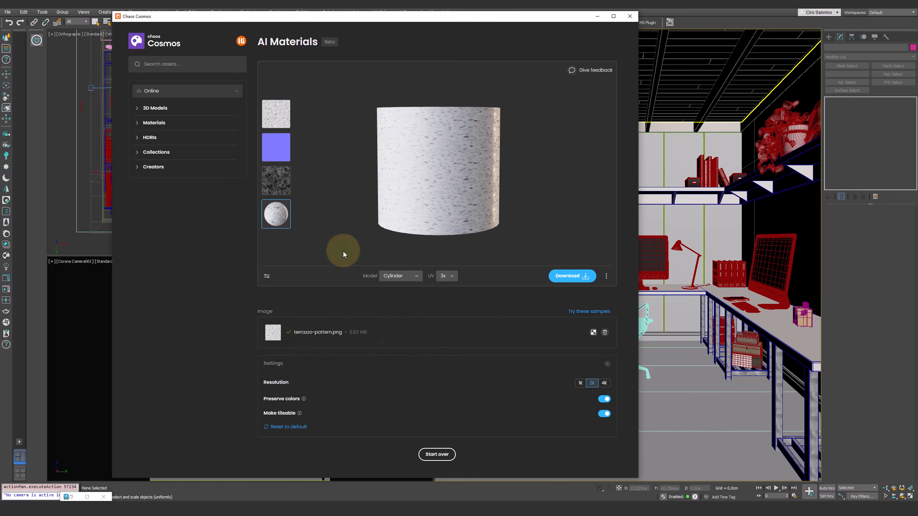
click(576, 276)
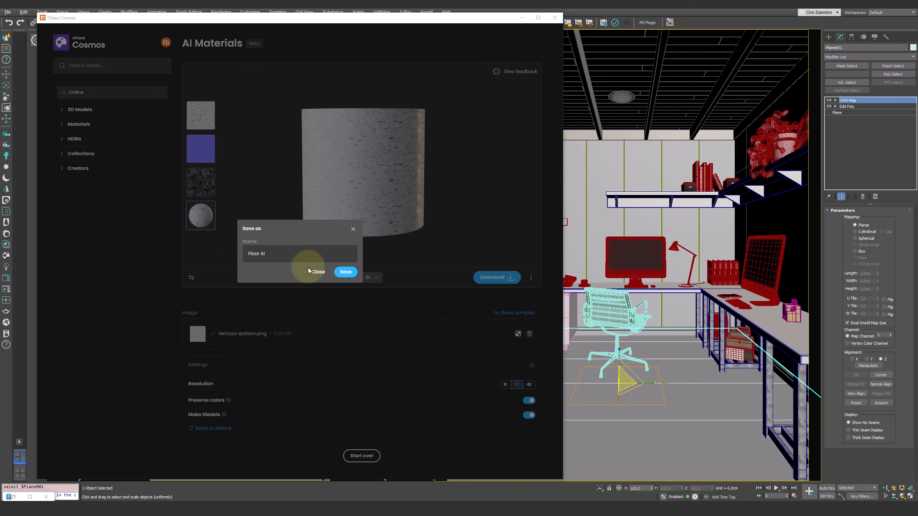
click(345, 272)
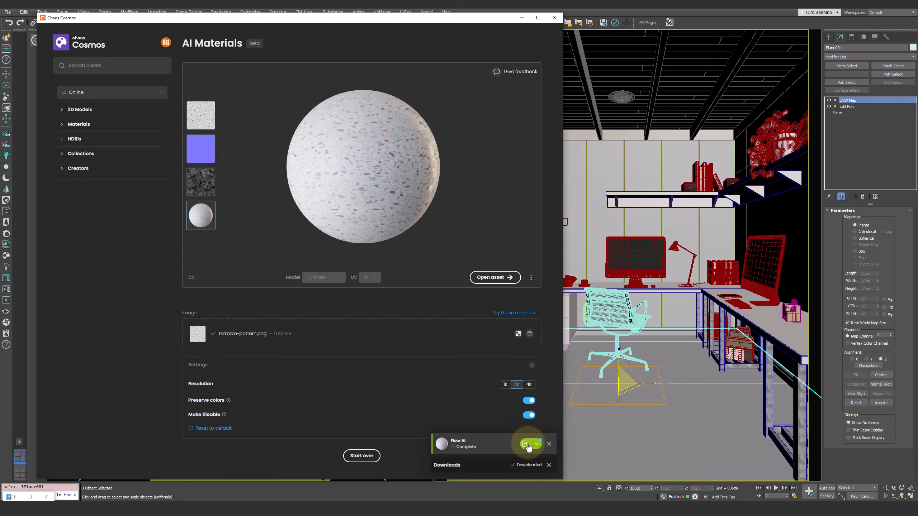
- Import the Floor AI material onto the selected floor plane and pick it from the plane into the Slate Material Editor
click(525, 444)
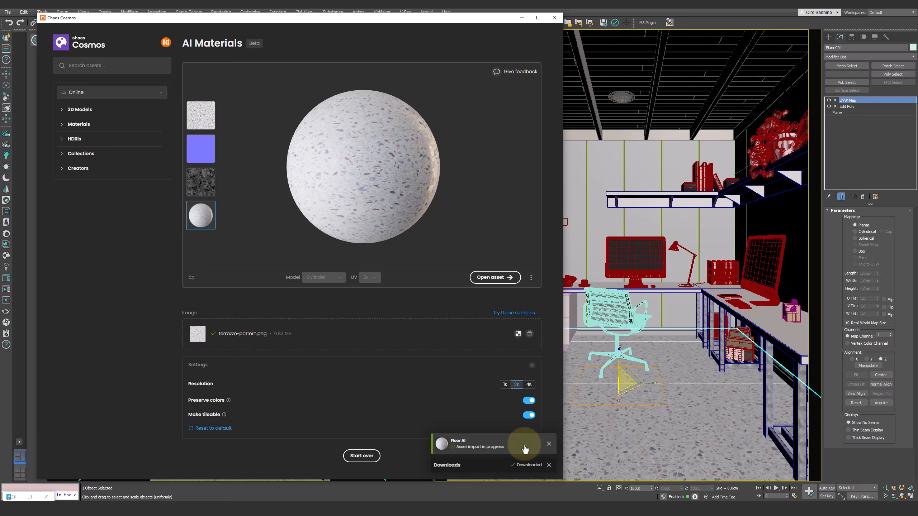
click(522, 17)
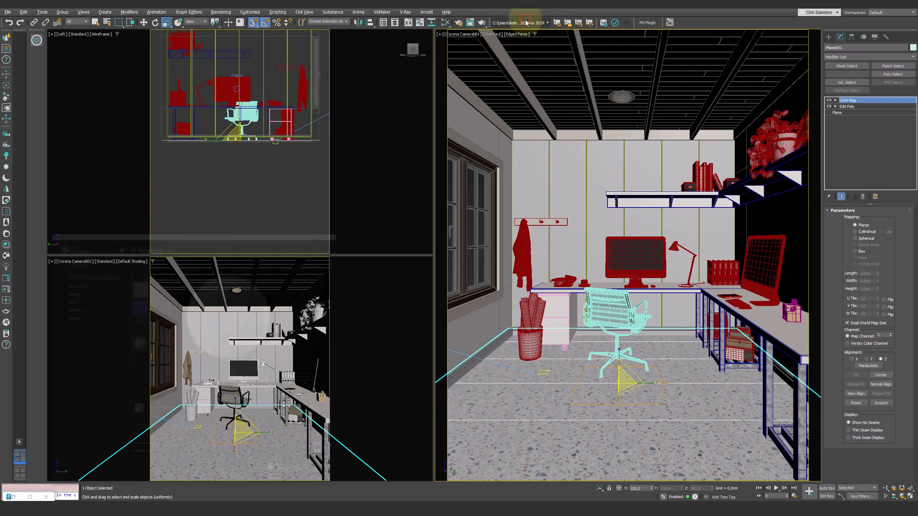
click(14, 498)
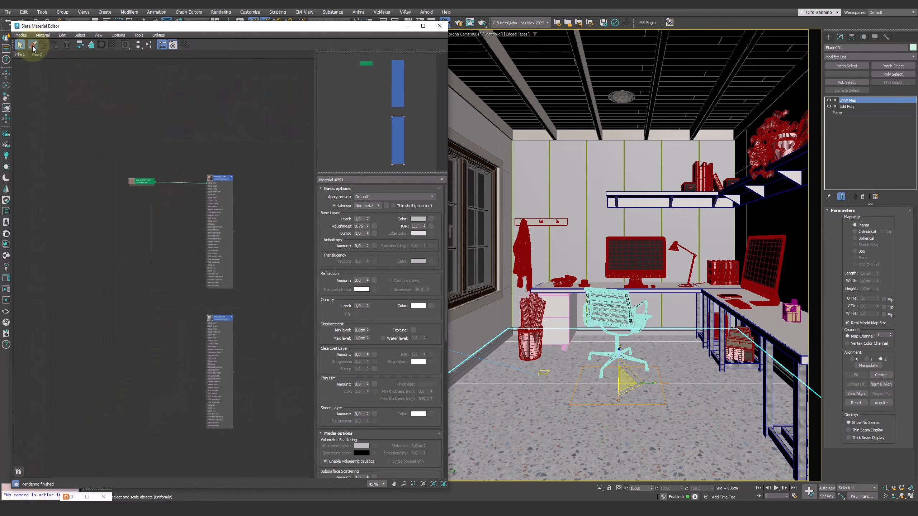
click(33, 46)
click(530, 394)
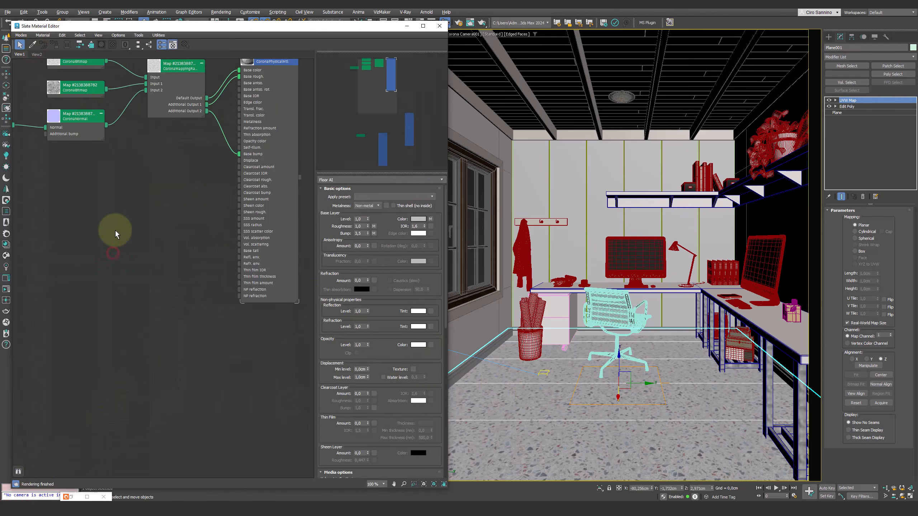
- Delete the connection between the mapping randomizer's Additional Output 2 and the Floor AI material's Base bump
middle_drag(115, 230, 161, 305)
scroll(161, 305, down, 1)
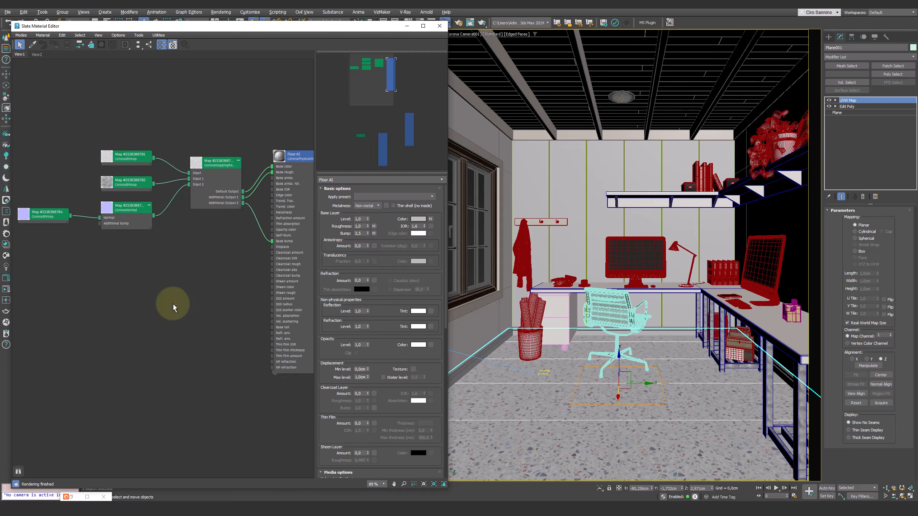
scroll(173, 304, down, 1)
middle_drag(173, 299, 163, 283)
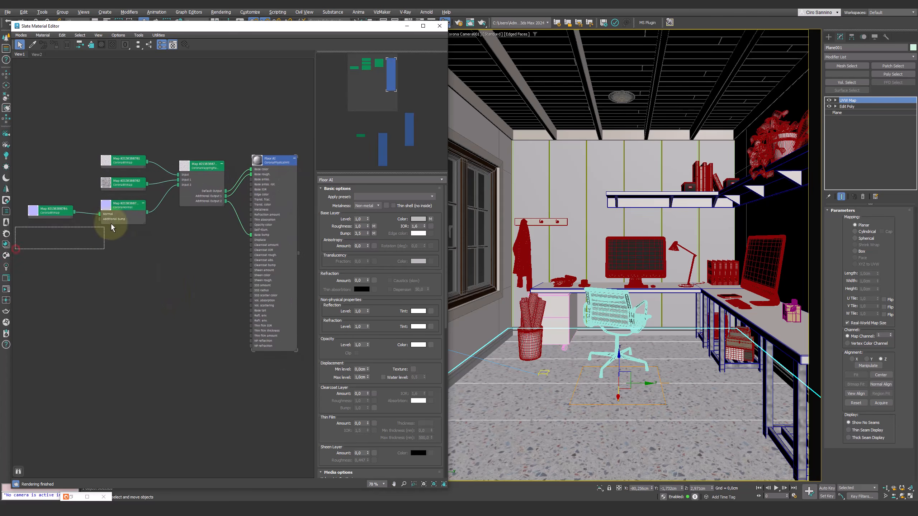
drag(111, 223, 150, 204)
click(164, 267)
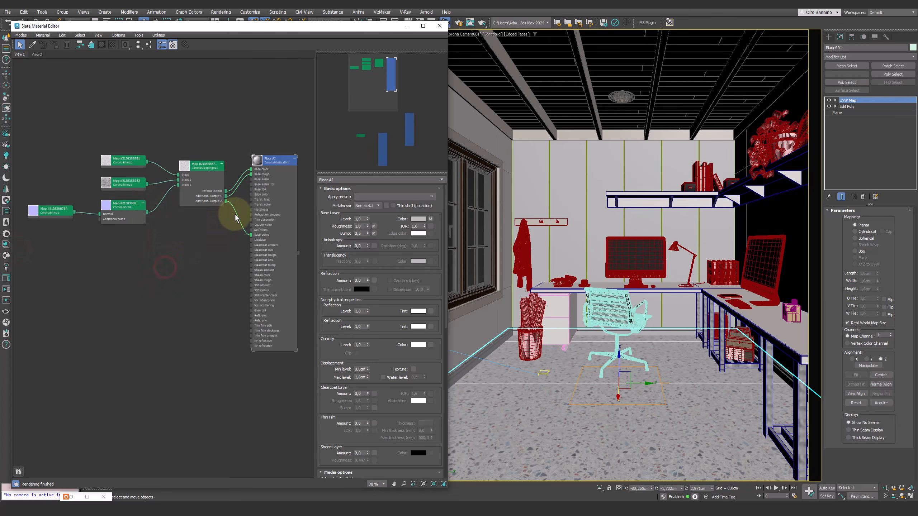
key(Delete)
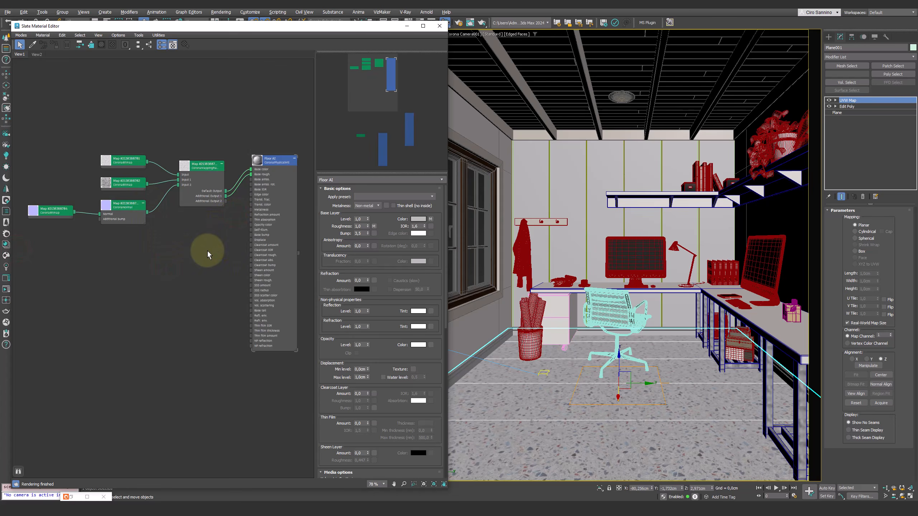
- Open the CoronaMappingRandomizer's parameters and start an interactive render of the camera view
scroll(181, 175, up, 5)
middle_drag(198, 184, 182, 172)
double_click(192, 185)
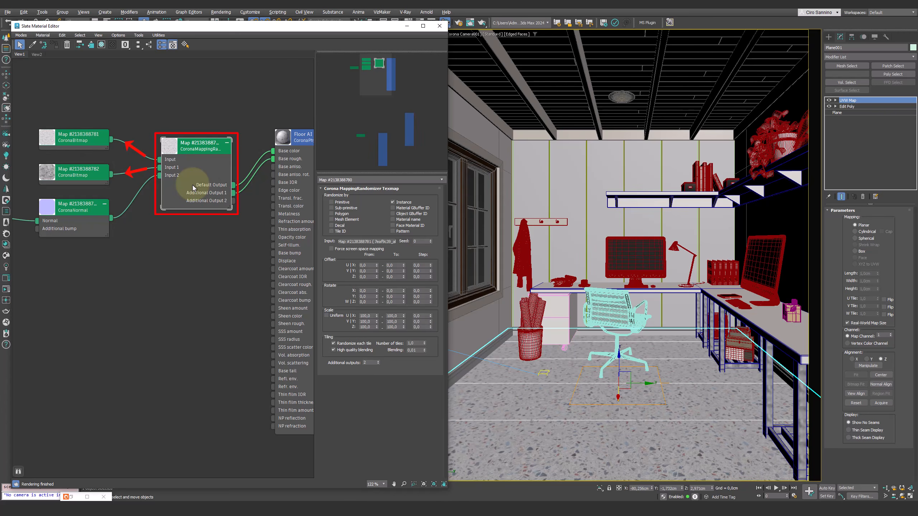
click(6, 300)
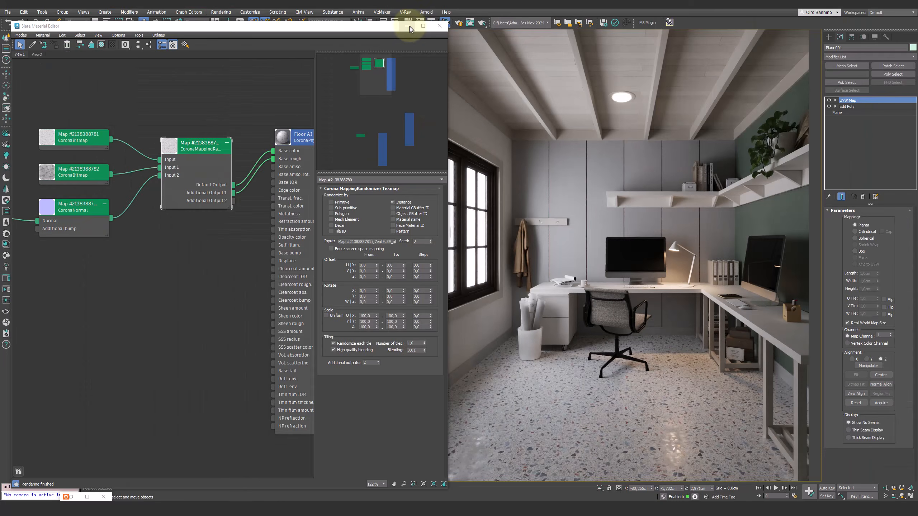
- Isolate the floor plane and load terrazzo-source-RED.jpg into the bitmap feeding the randomizer's first input
click(405, 27)
key(alt+q)
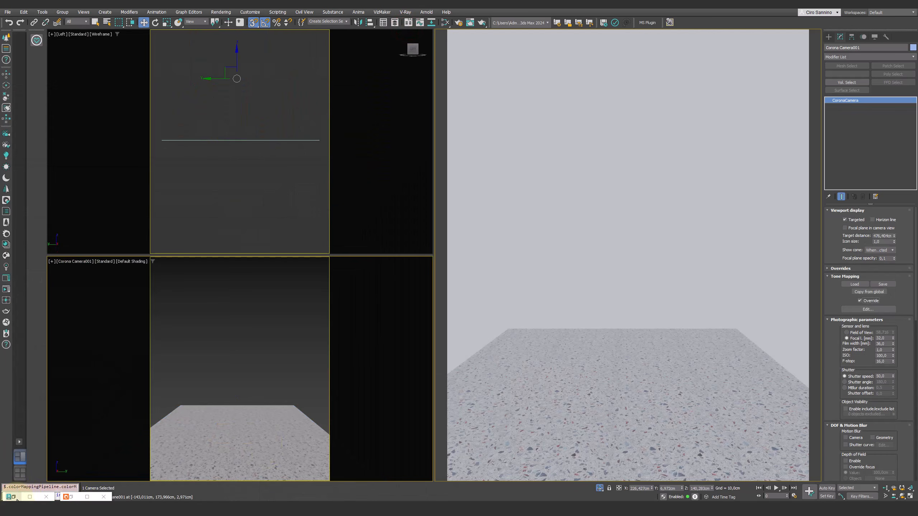
click(15, 497)
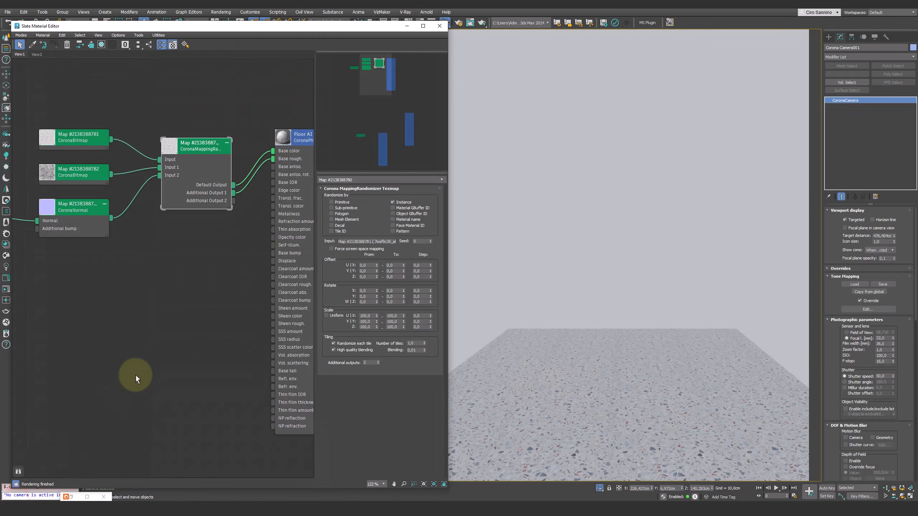
double_click(78, 140)
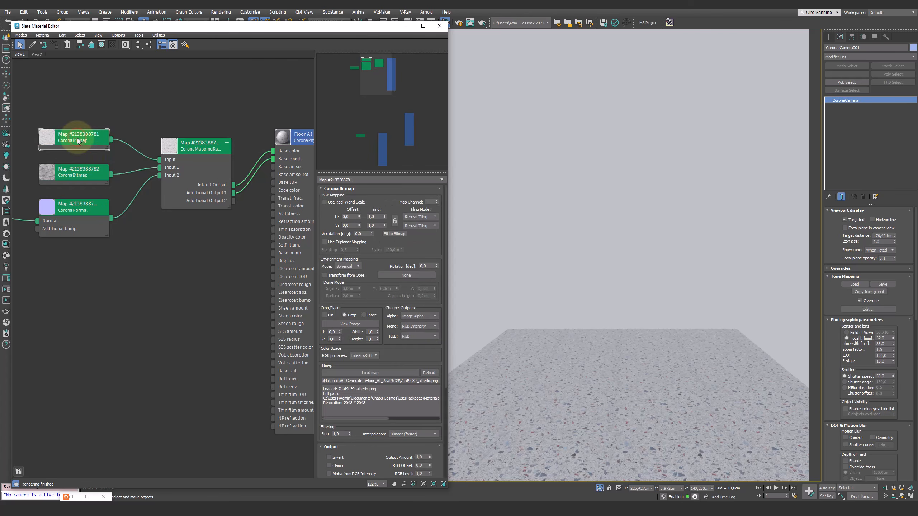
click(349, 373)
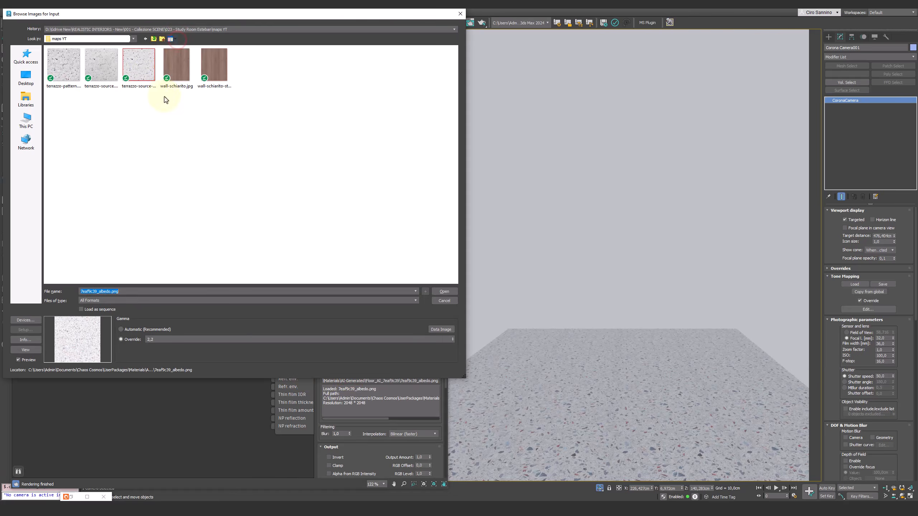
click(137, 69)
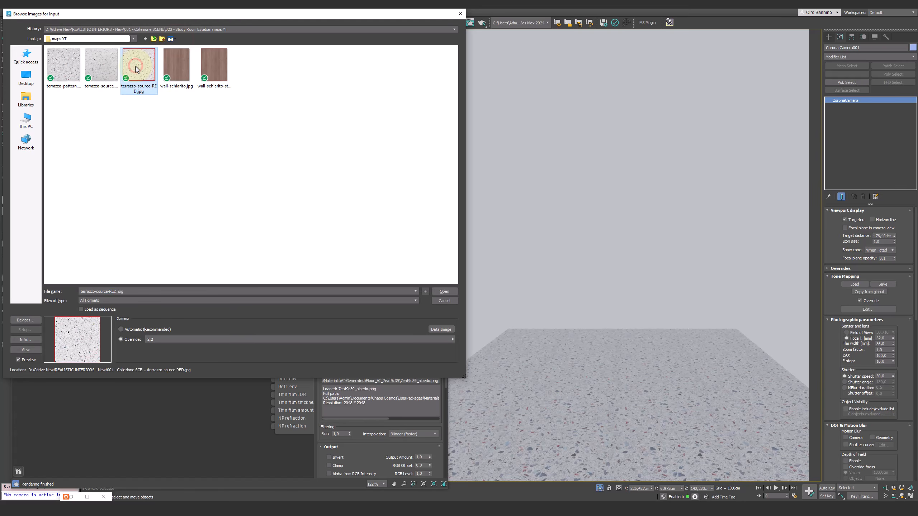
click(435, 291)
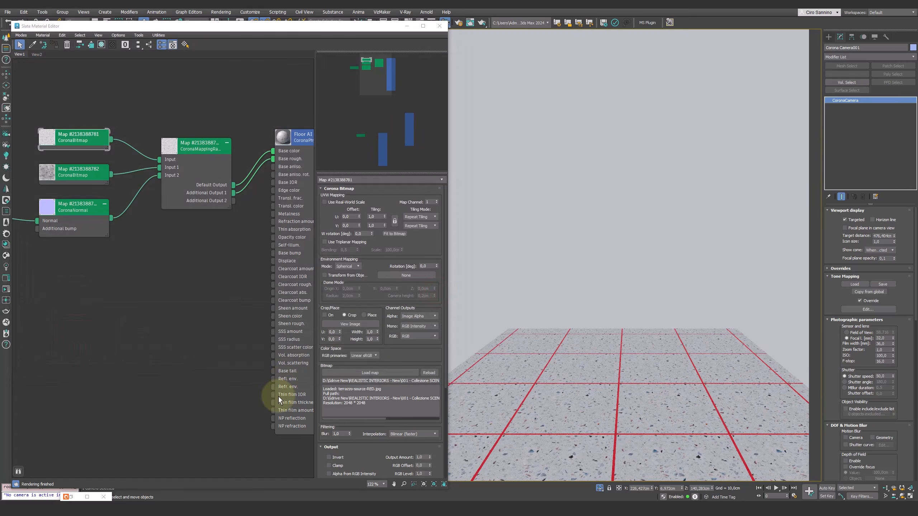
- Raise the upper limit of the W|Z Rotate range in the CoronaMappingRandomizer to rotate each floor tile randomly
click(184, 144)
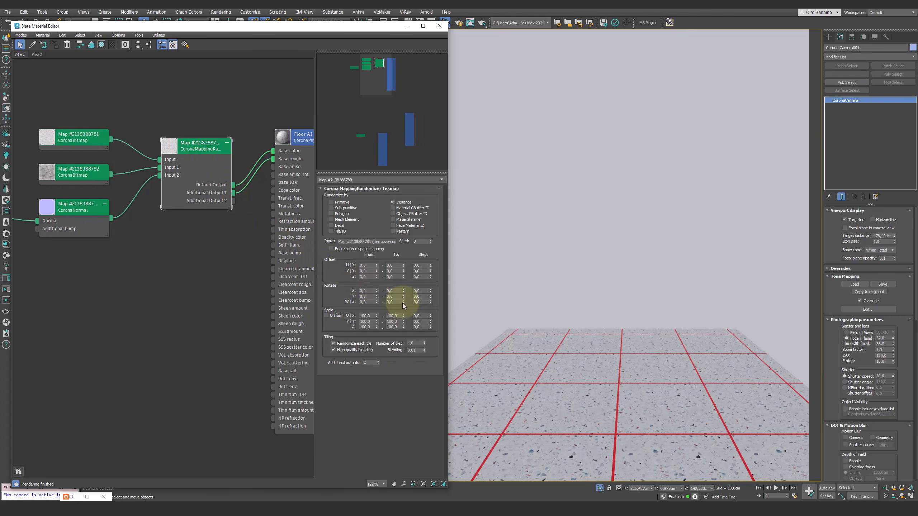
click(395, 301)
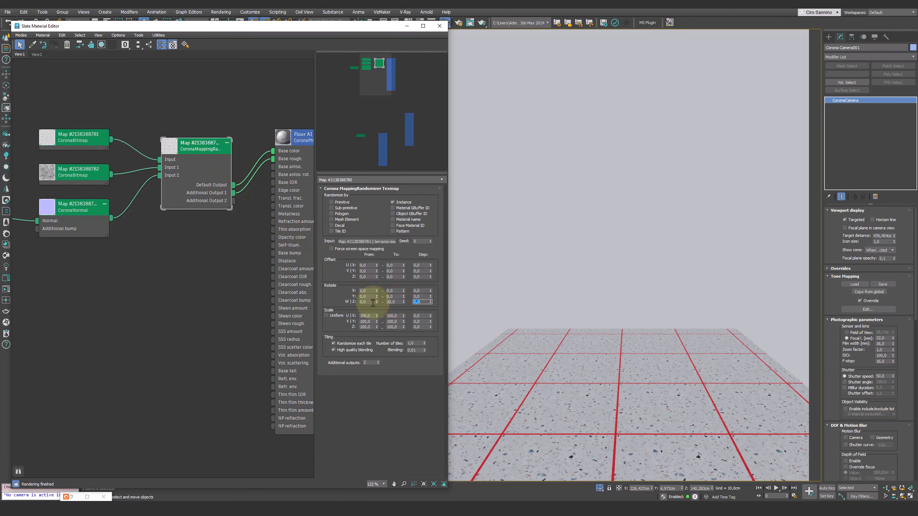
drag(403, 304, 400, 165)
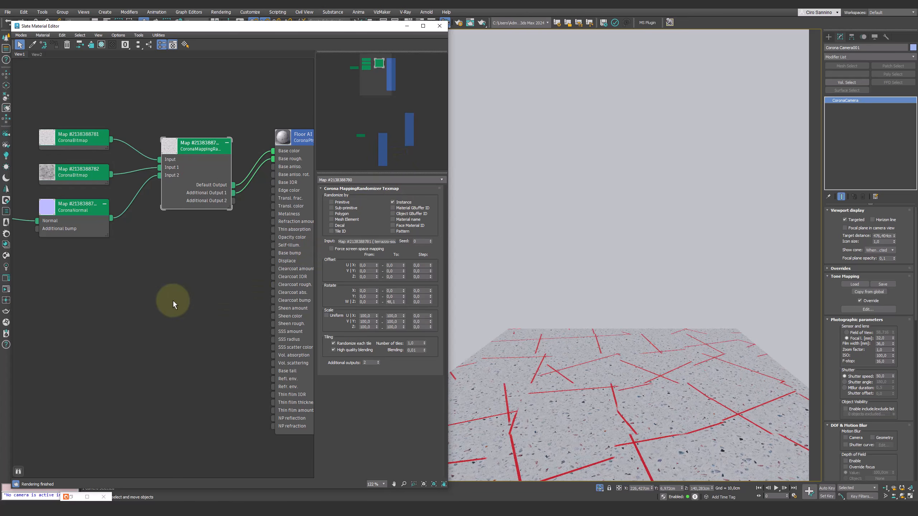
- Load terrazzo-pattern.png into the bitmap feeding the randomizer's first input and end the floor plane's isolation
double_click(85, 142)
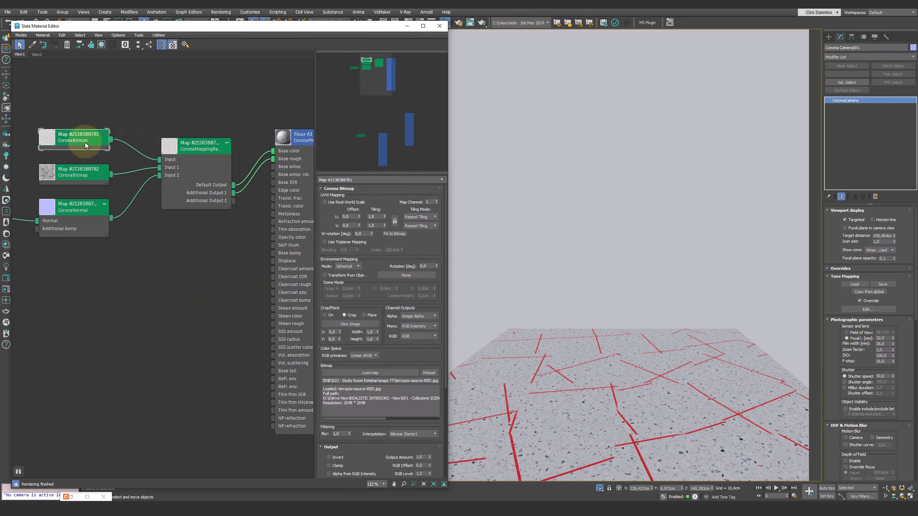
click(378, 372)
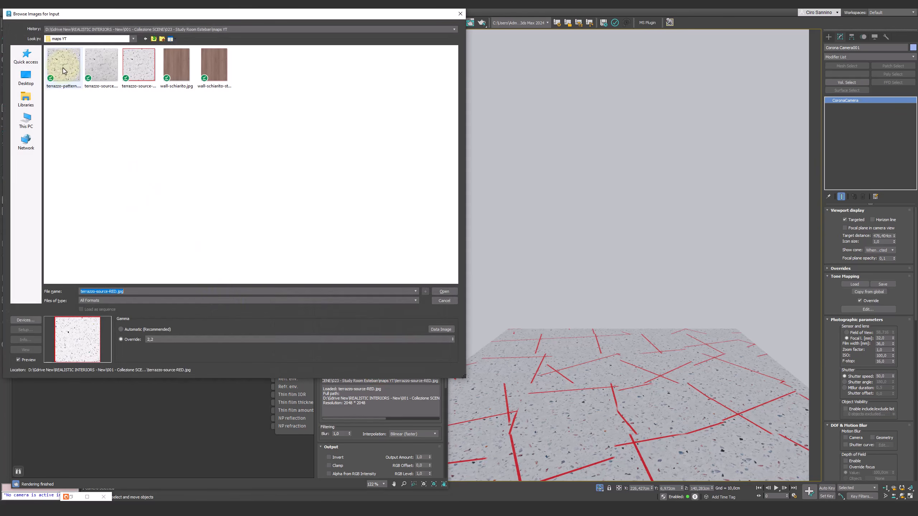
double_click(61, 62)
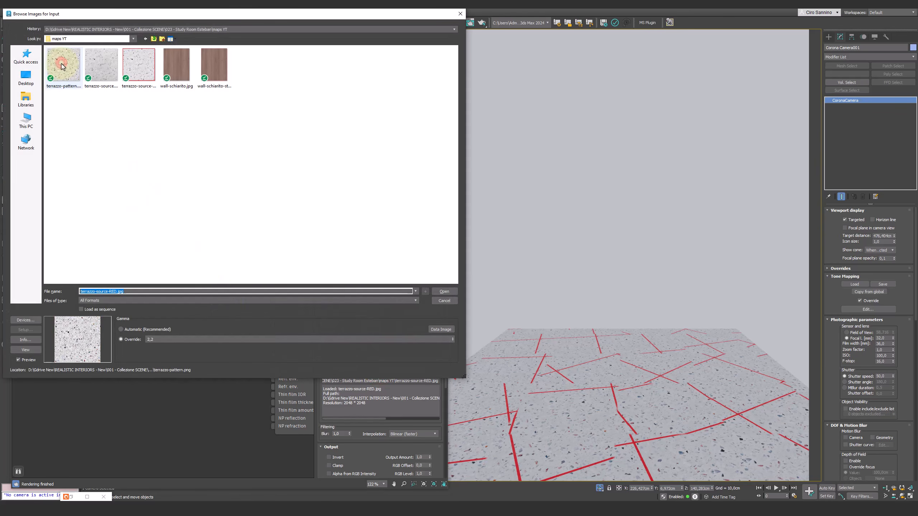
click(407, 26)
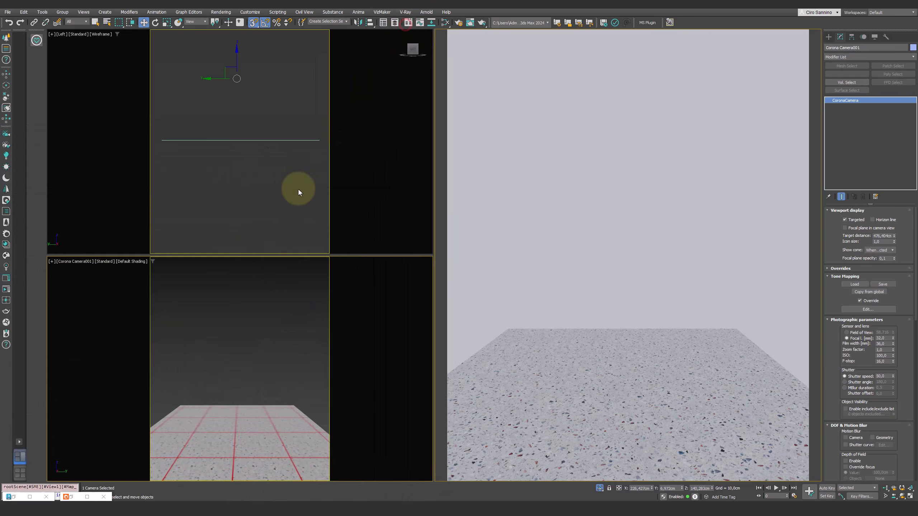
key(alt+q)
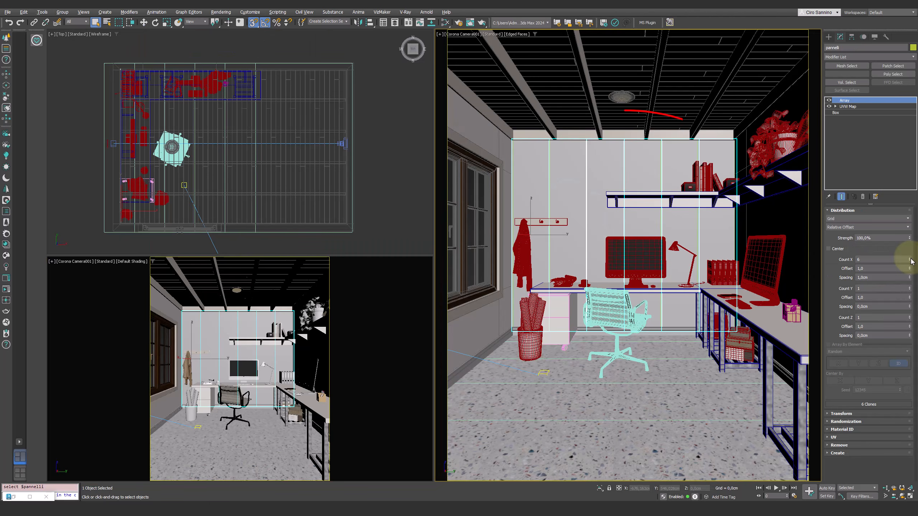
- Vary the Count X of the wall panels' Array modifier and set it back to 6
click(909, 260)
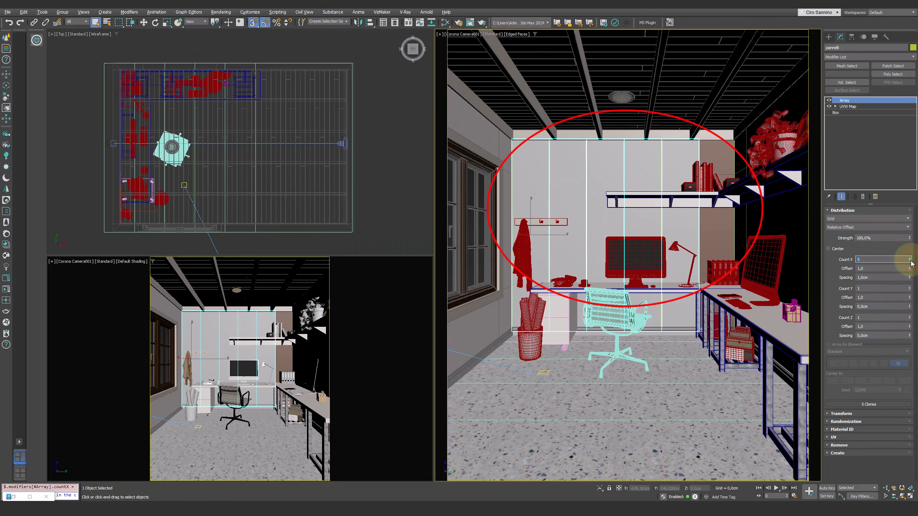
click(910, 260)
click(910, 260)
click(909, 260)
click(909, 259)
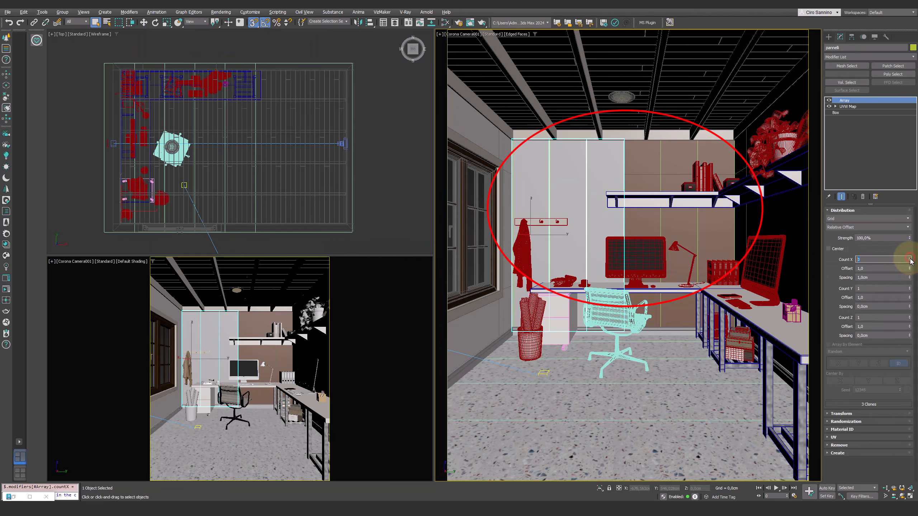
click(909, 258)
click(909, 258)
click(909, 259)
text(5)
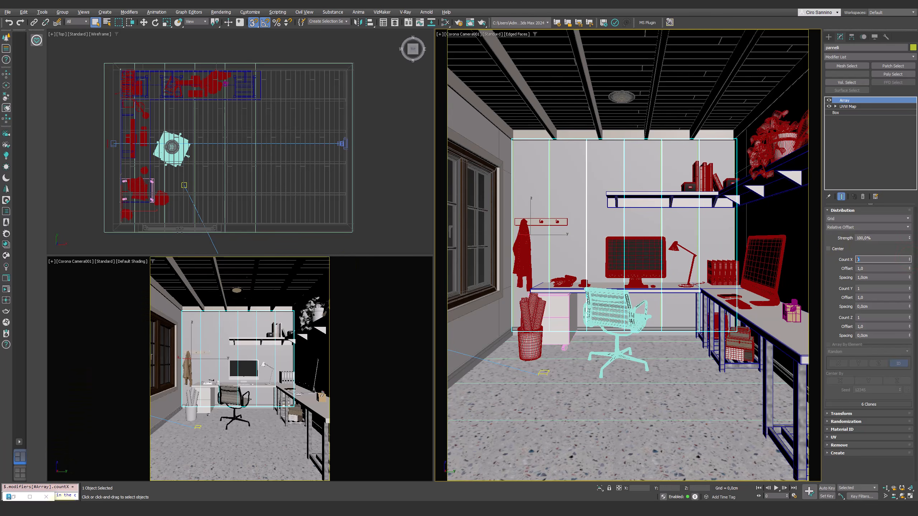
- Assign the wood material, Material #390, to the selected wall panels
click(14, 495)
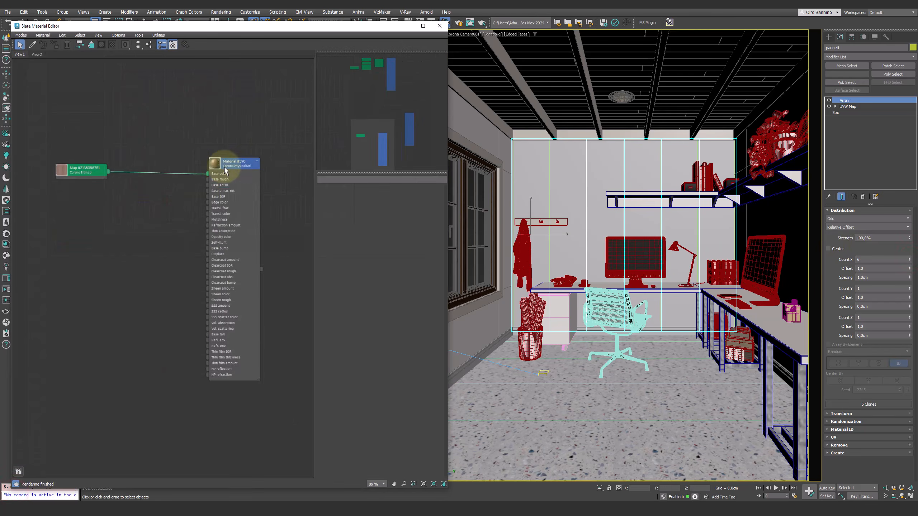
double_click(235, 165)
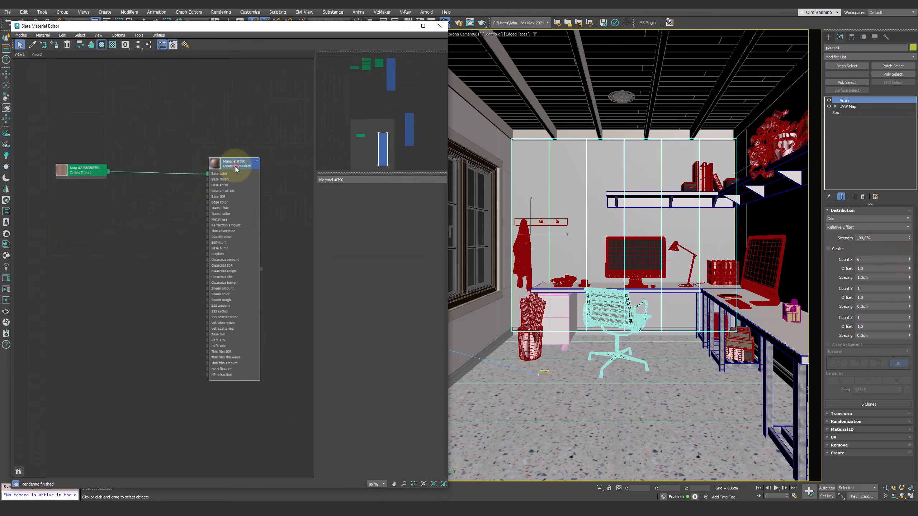
click(54, 46)
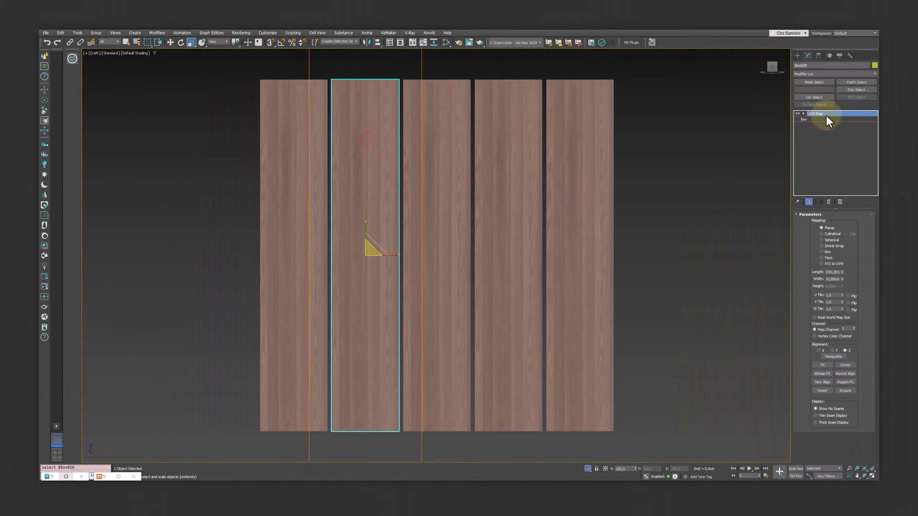
- Move the second wood panel's UVW Map gizmo left and down to shift its wood grain
click(826, 114)
click(169, 42)
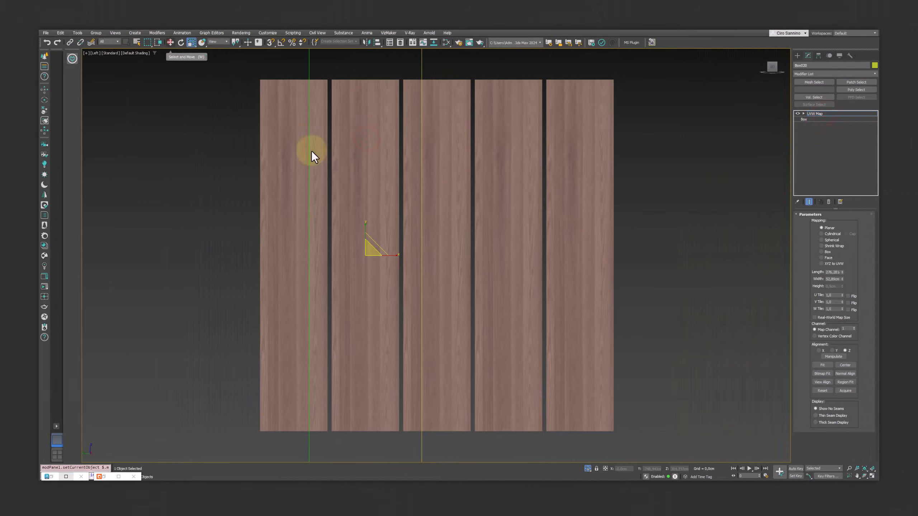
drag(366, 253, 353, 296)
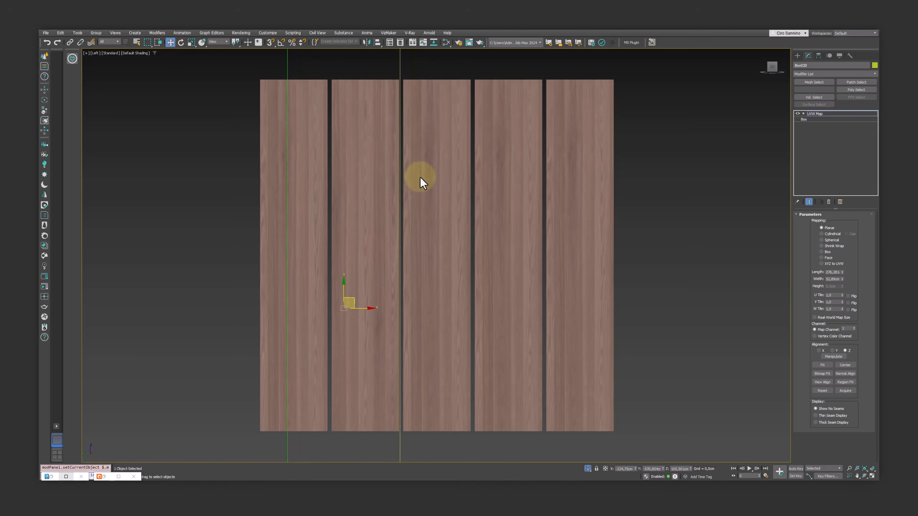
click(826, 114)
- Move the third wood panel's UVW Map gizmo right and down to vary its grain from the neighbouring panels
click(424, 161)
click(826, 114)
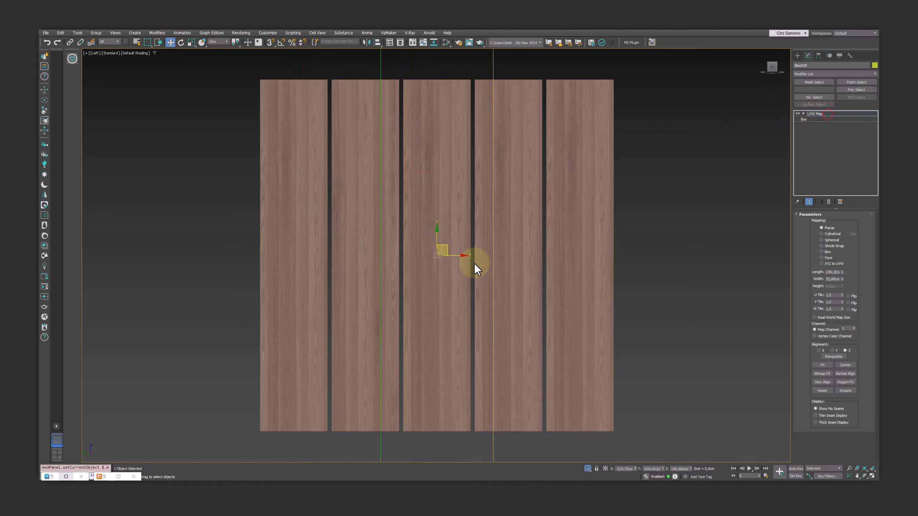
drag(458, 255, 516, 371)
click(808, 114)
click(817, 115)
- Offset the fourth wood panel's UVW Map gizmo slightly left and down
click(523, 159)
click(834, 114)
click(848, 109)
click(840, 113)
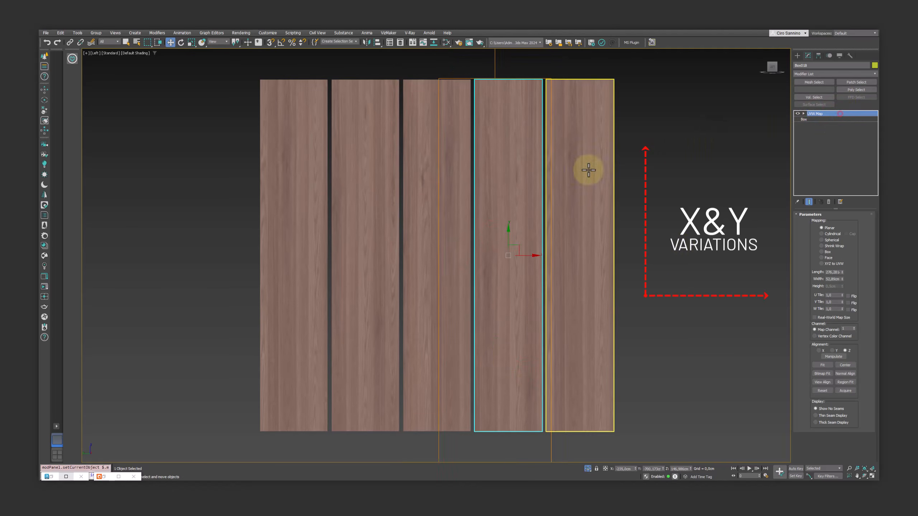
- Move the fifth wood panel's UVW Map gizmo left and up to give it a different grain position
click(588, 170)
click(835, 113)
drag(588, 245, 567, 133)
click(819, 113)
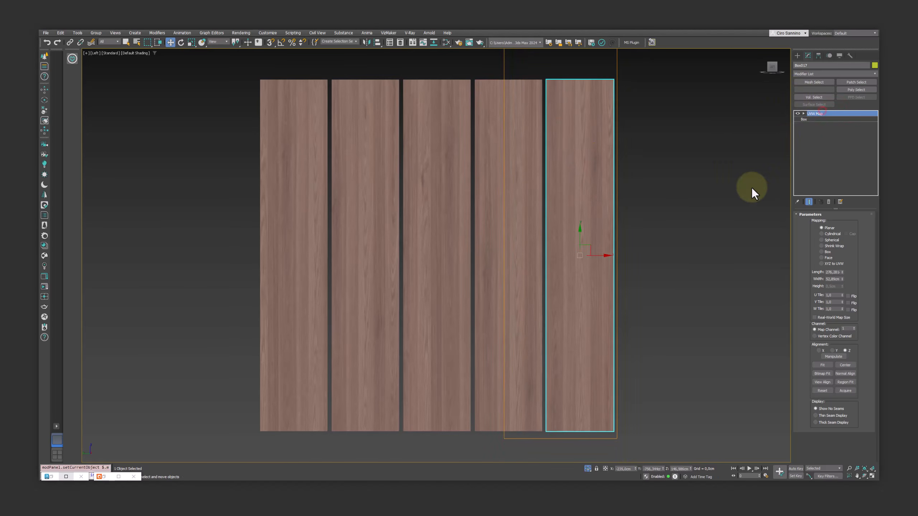
- With the material editor open, isolate the arrayed wood wall panels and start an interactive render of them in the camera view
click(751, 188)
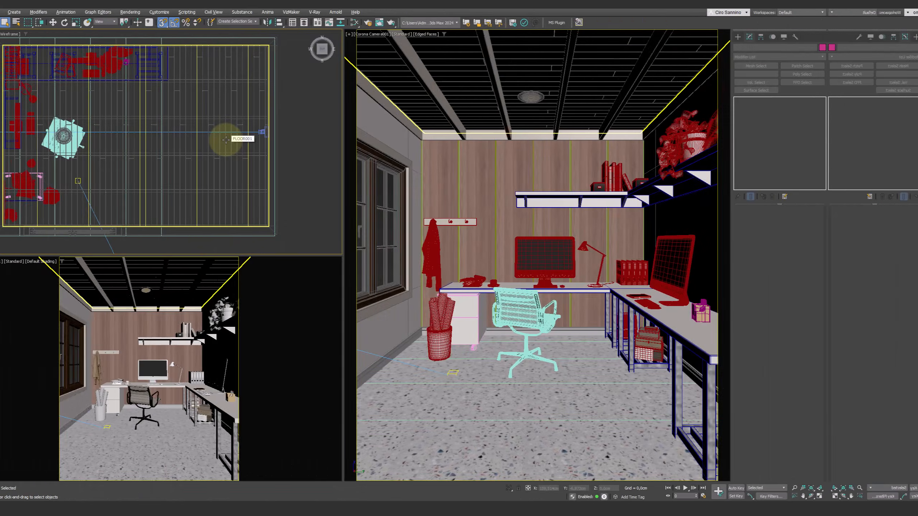
key(m)
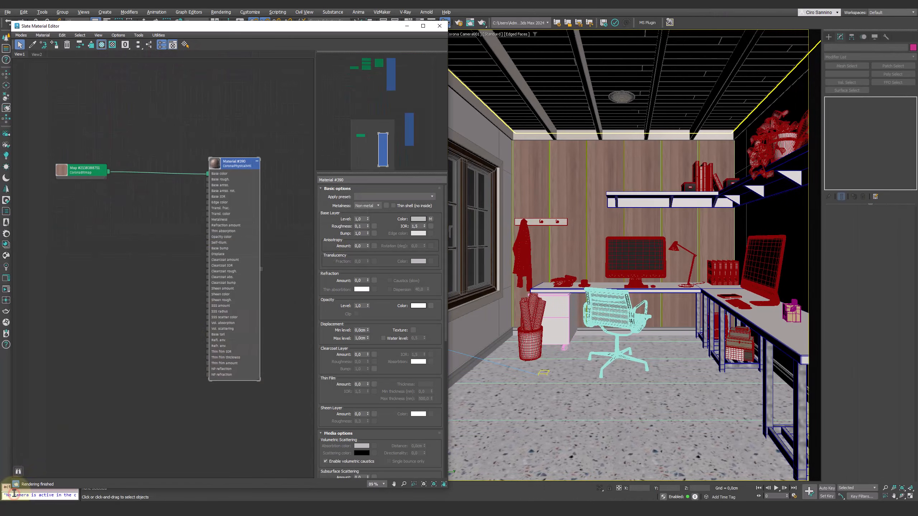
click(547, 189)
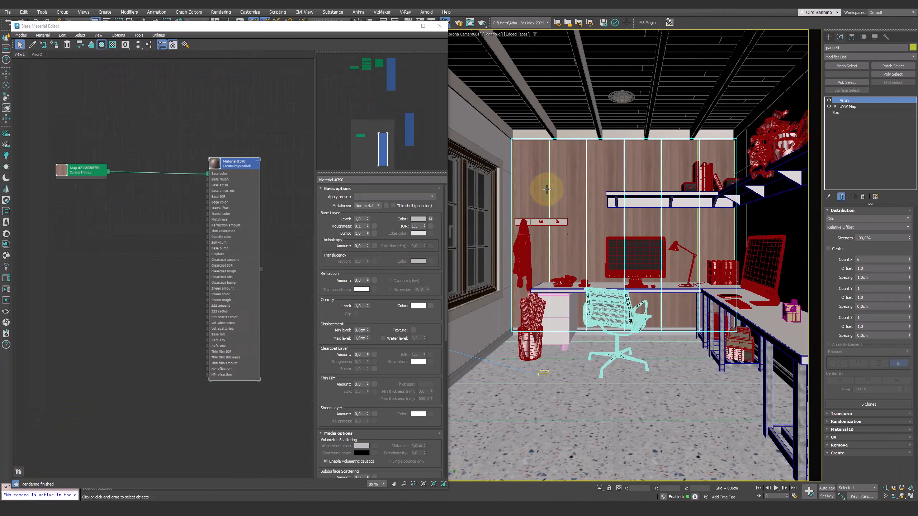
key(alt+q)
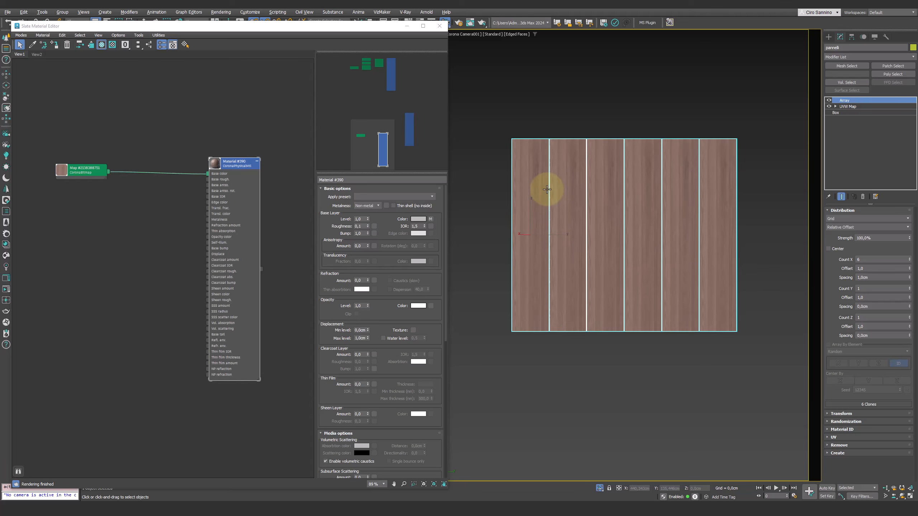
click(7, 301)
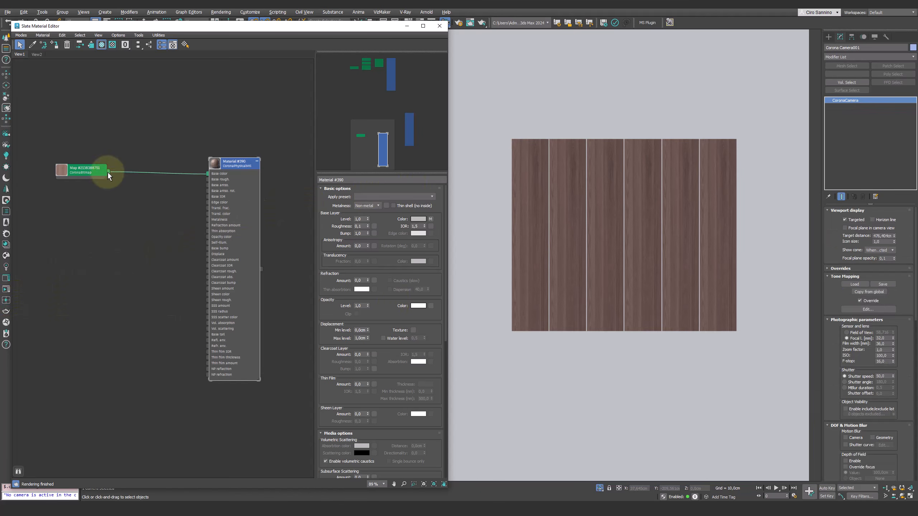
- Insert a CoronaMappingRandomizer map between the wood bitmap and the material's base color, placing its node between the two
drag(107, 172, 116, 223)
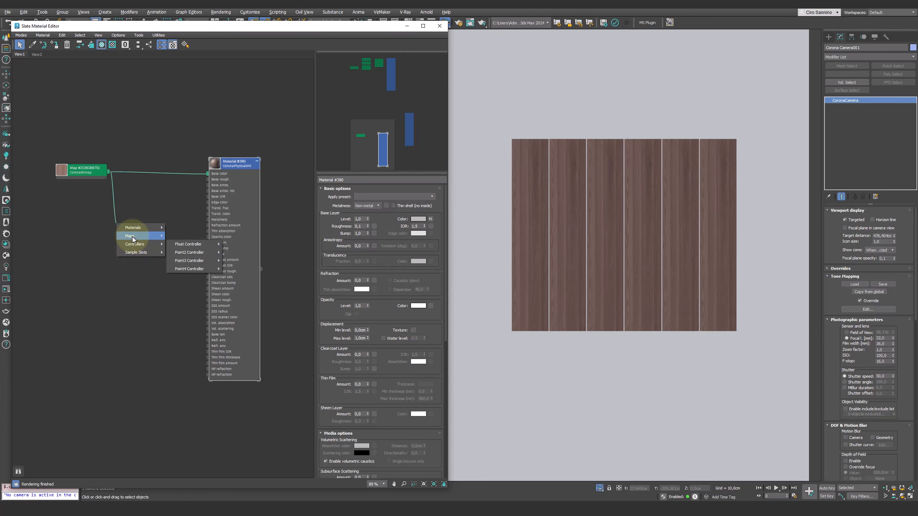
mouse_move(133, 238)
mouse_move(185, 270)
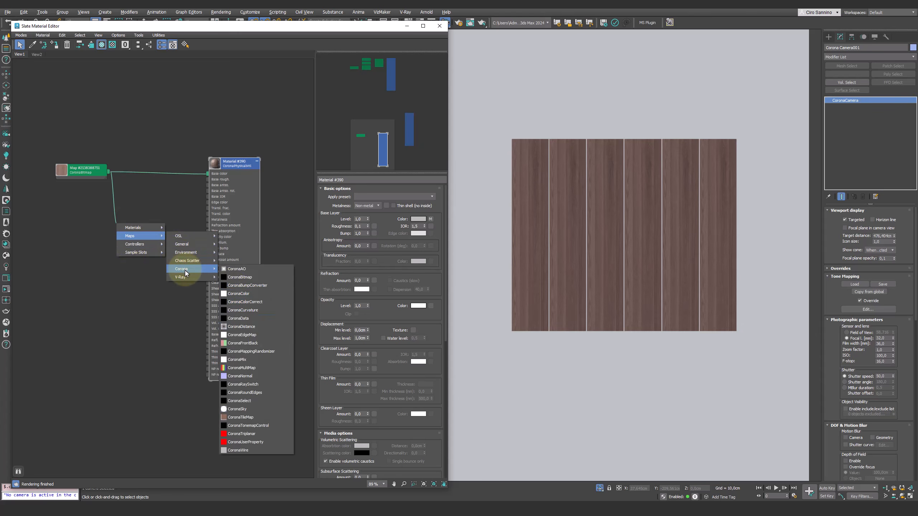
click(281, 352)
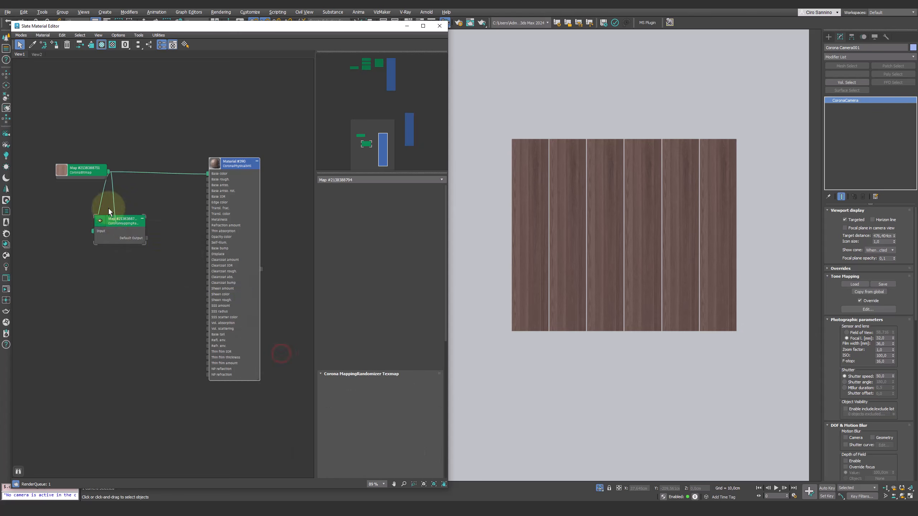
drag(146, 238, 208, 174)
drag(123, 221, 155, 208)
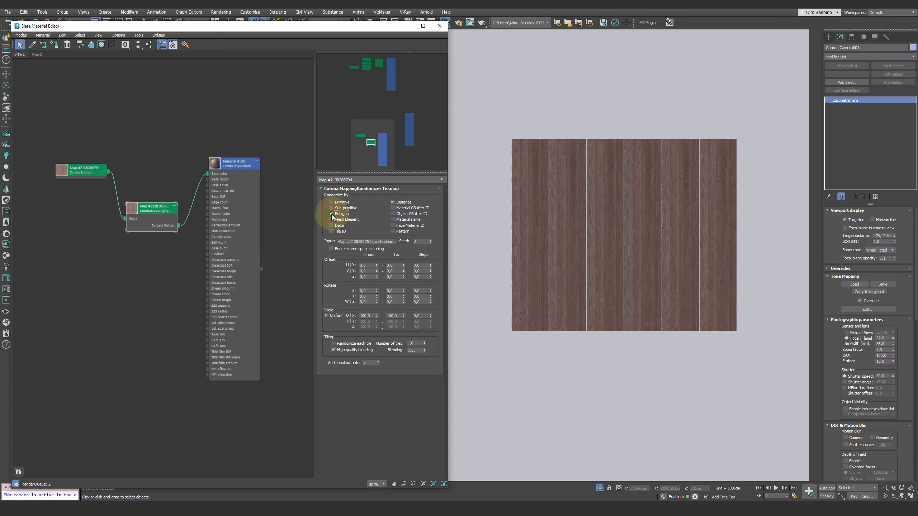
- Set the mapping randomizer's U and V offset ranges to run from -0,2 to 0,2
drag(403, 264, 404, 267)
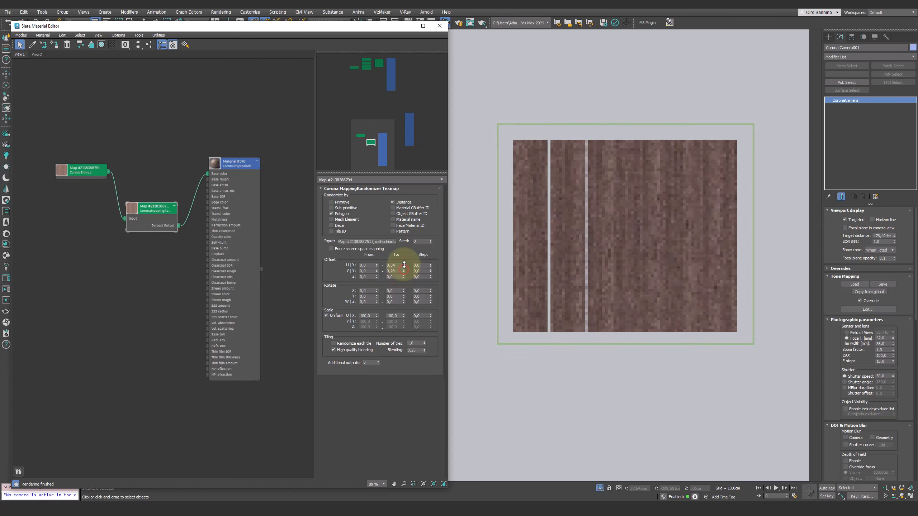
double_click(367, 265)
text(-0,2)
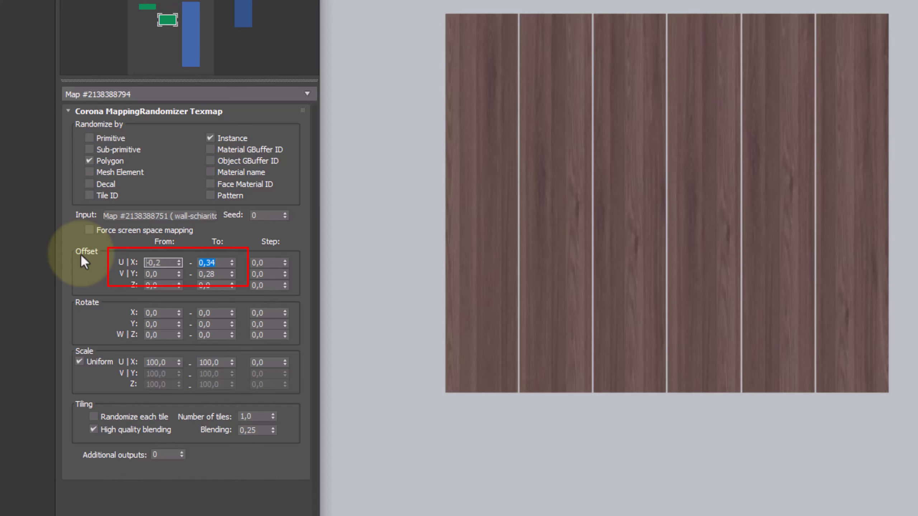
key(Tab)
text(0,2)
key(Tab)
key(Tab)
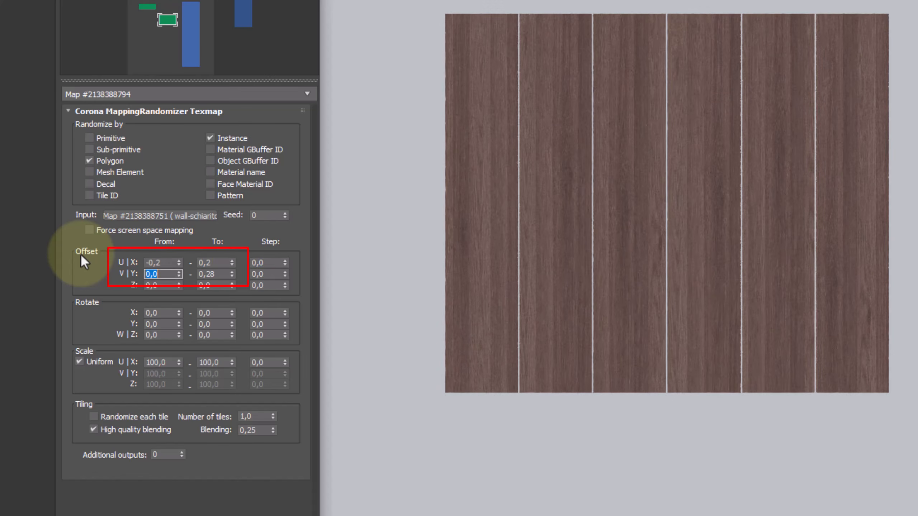
text(-0,2)
key(Tab)
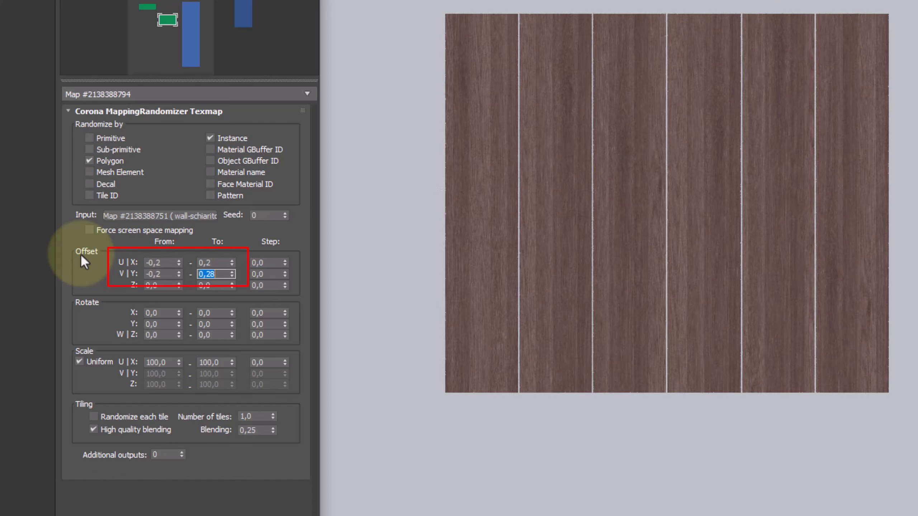
text(0,2)
key(Tab)
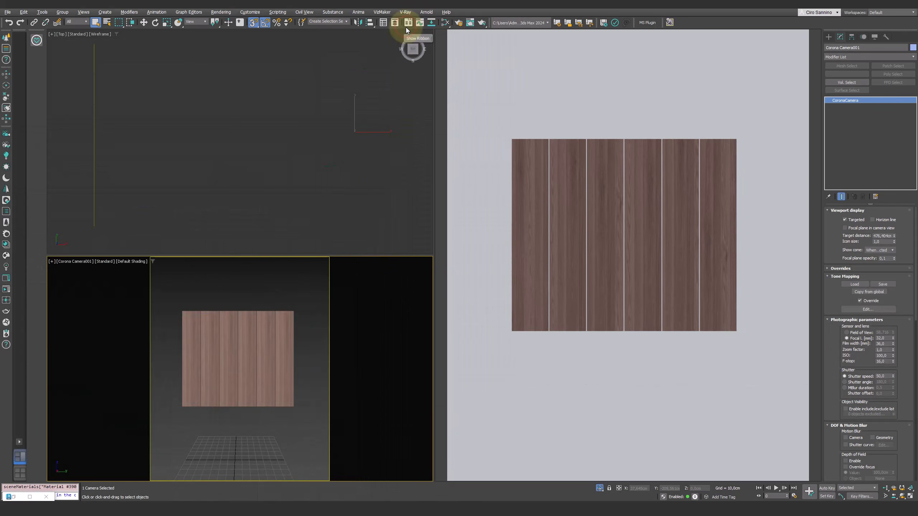
- Exit isolation mode to bring back the rest of the interior scene
click(599, 488)
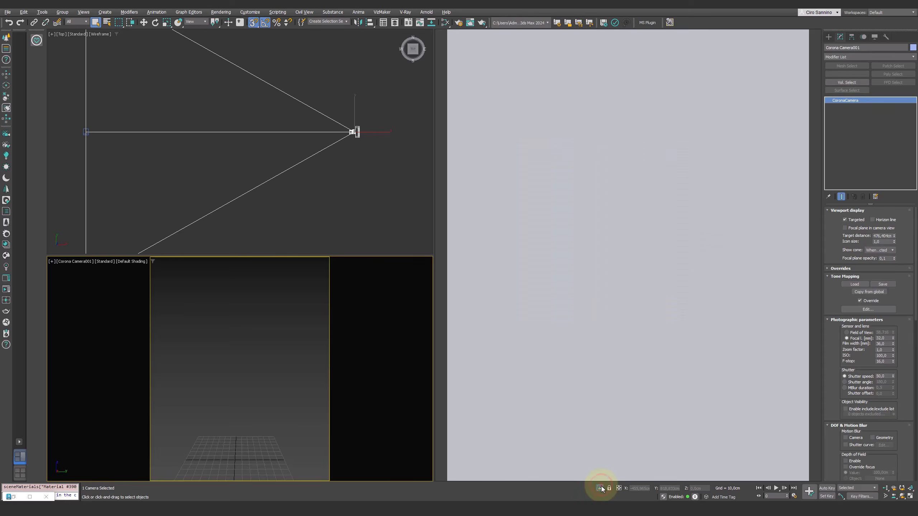